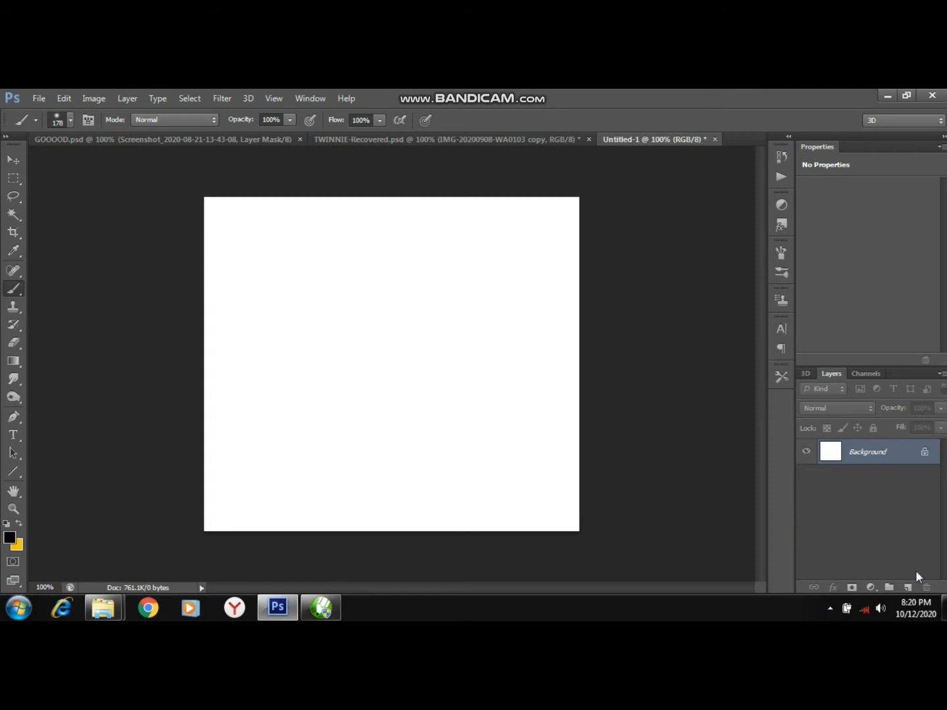
Add a Gradient Fill layer and choose the Purple preset in the gradient editor.
left_click(870, 586)
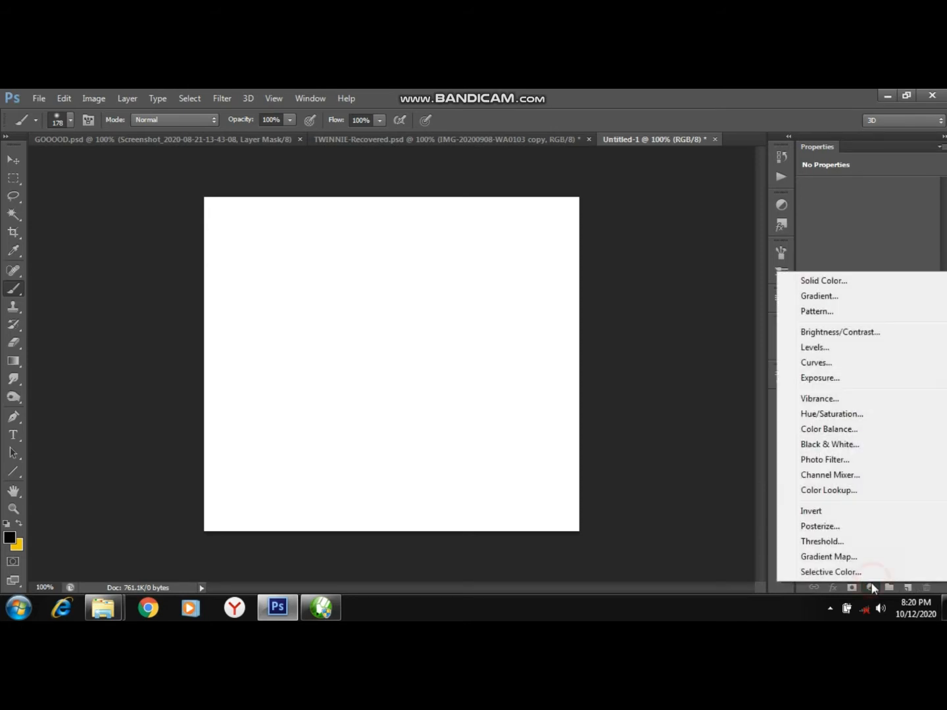
left_click(826, 295)
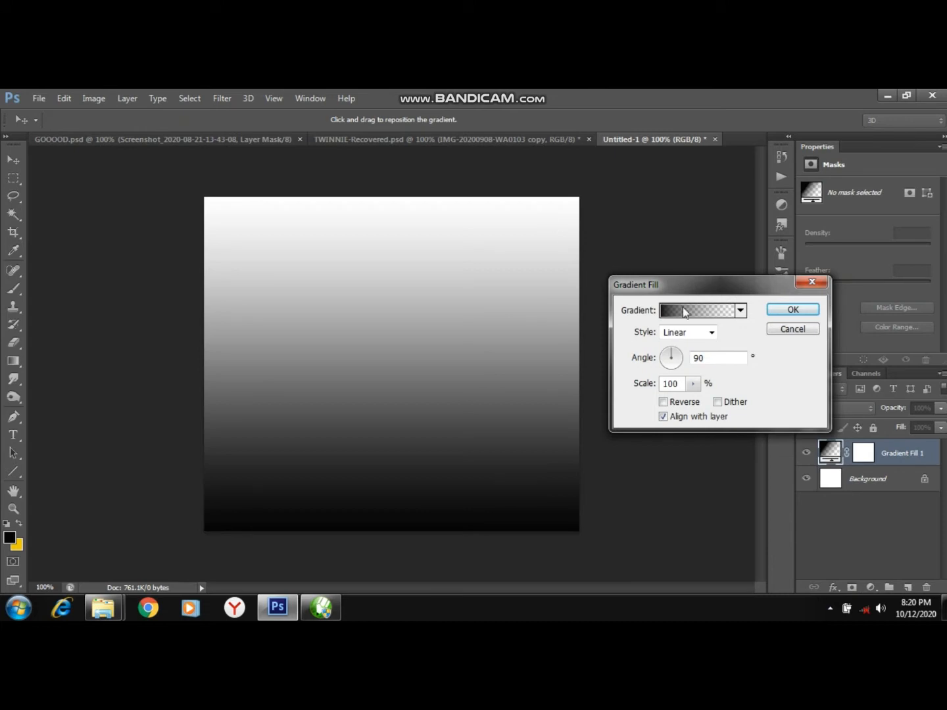
left_click(686, 311)
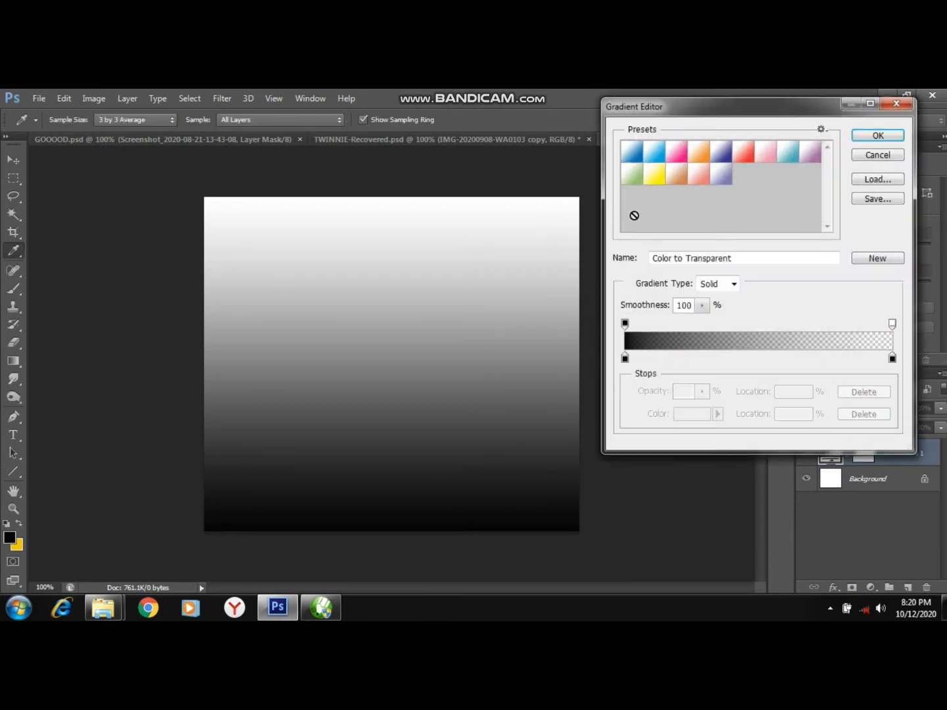
left_click(721, 174)
left_click(722, 151)
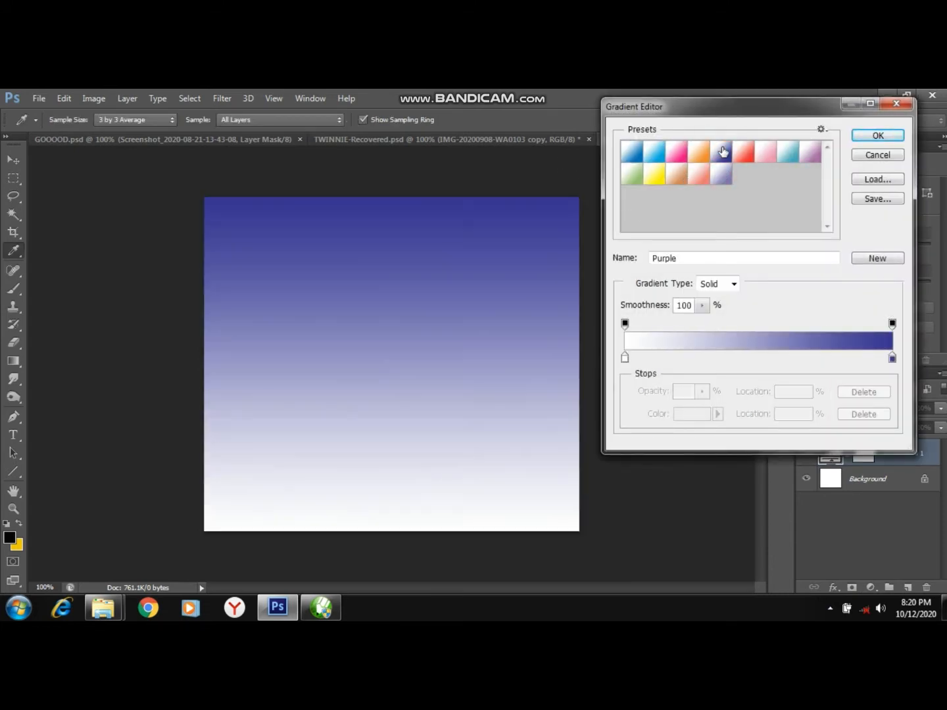
Set the gradient's left color stop to light lavender a8a5f7 and confirm the gradient.
double_click(625, 358)
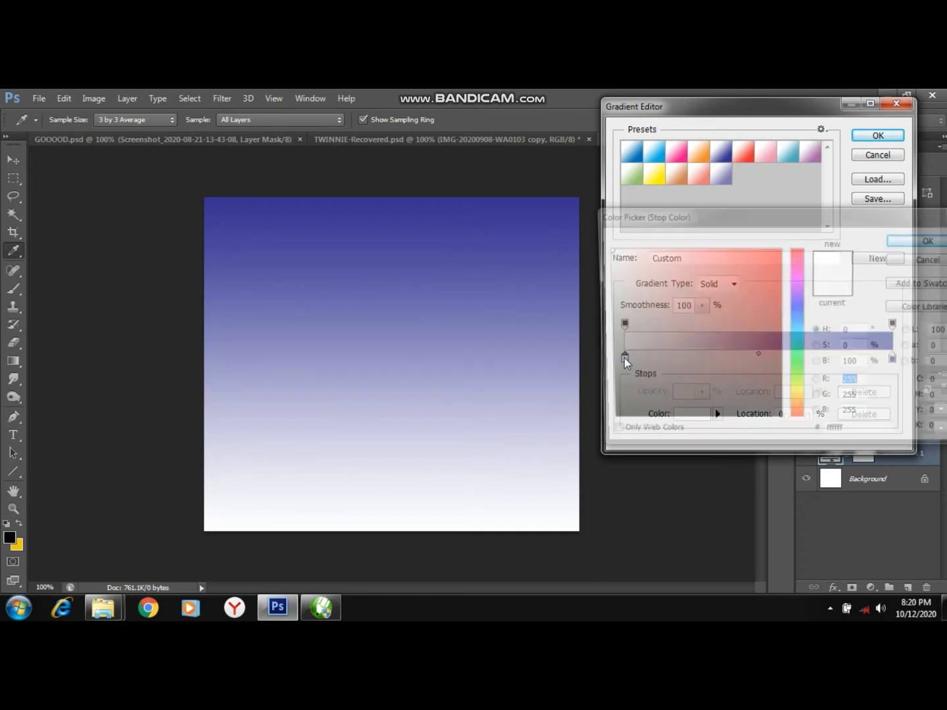
left_click(497, 231)
left_click_drag(637, 265, 651, 258)
left_click(662, 257)
left_click(663, 264)
left_click(665, 260)
left_click_drag(665, 258, 666, 252)
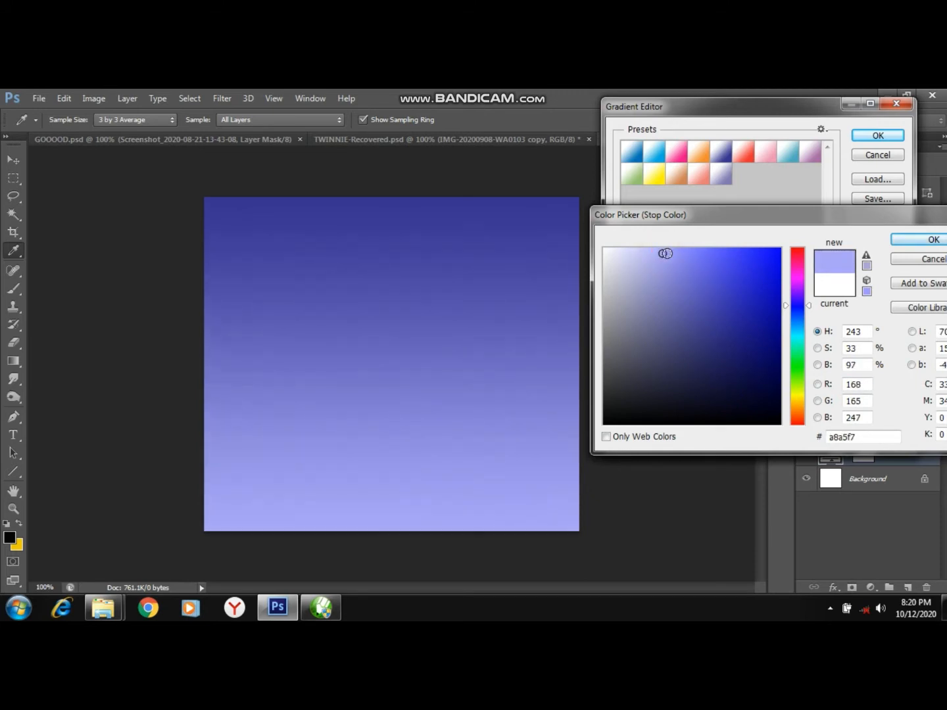
left_click(905, 241)
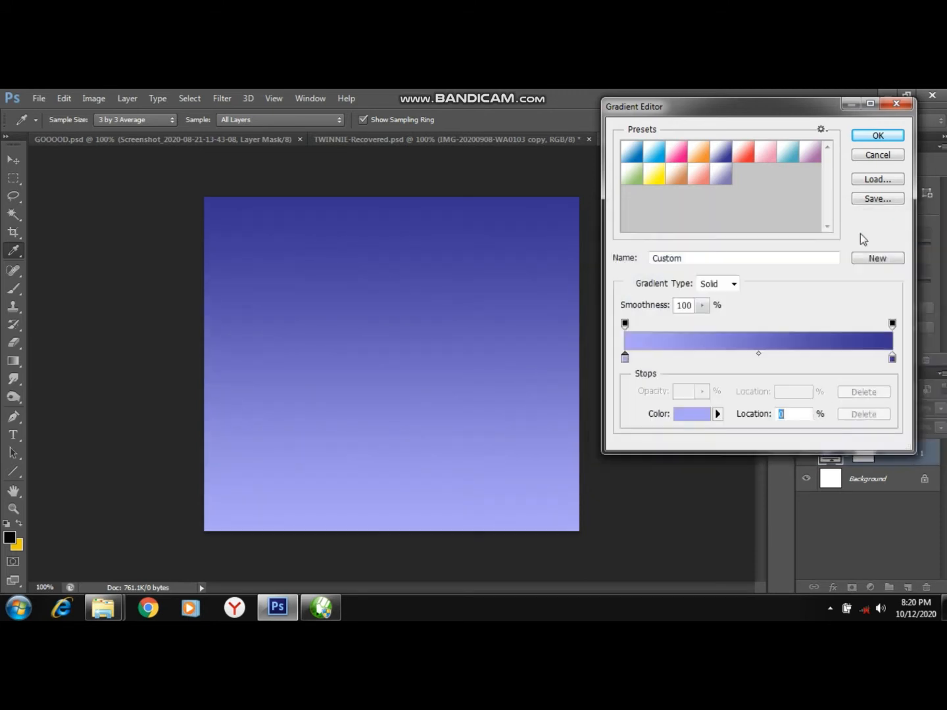
left_click(872, 136)
Set the gradient fill style to Radial with a scale of 130% and confirm.
left_click(711, 333)
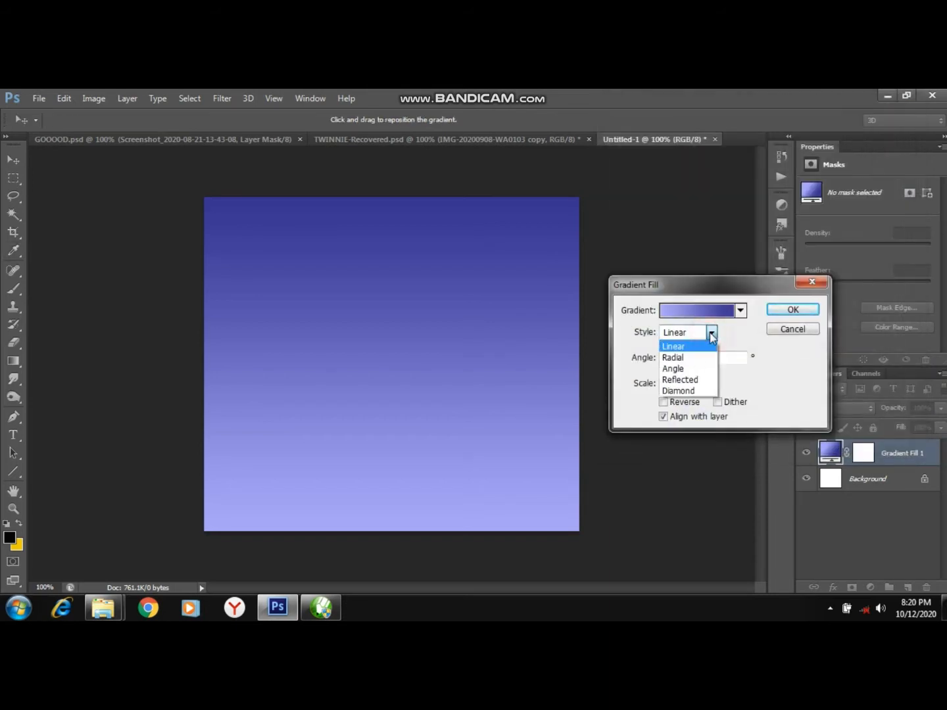
left_click(681, 358)
left_click_drag(692, 384, 697, 403)
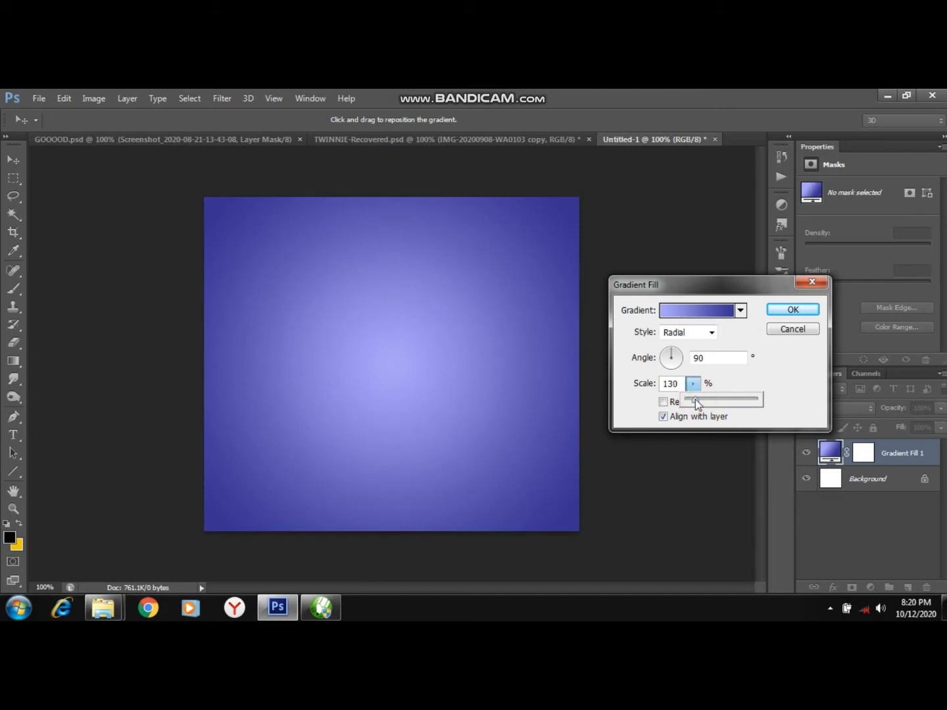
left_click(796, 311)
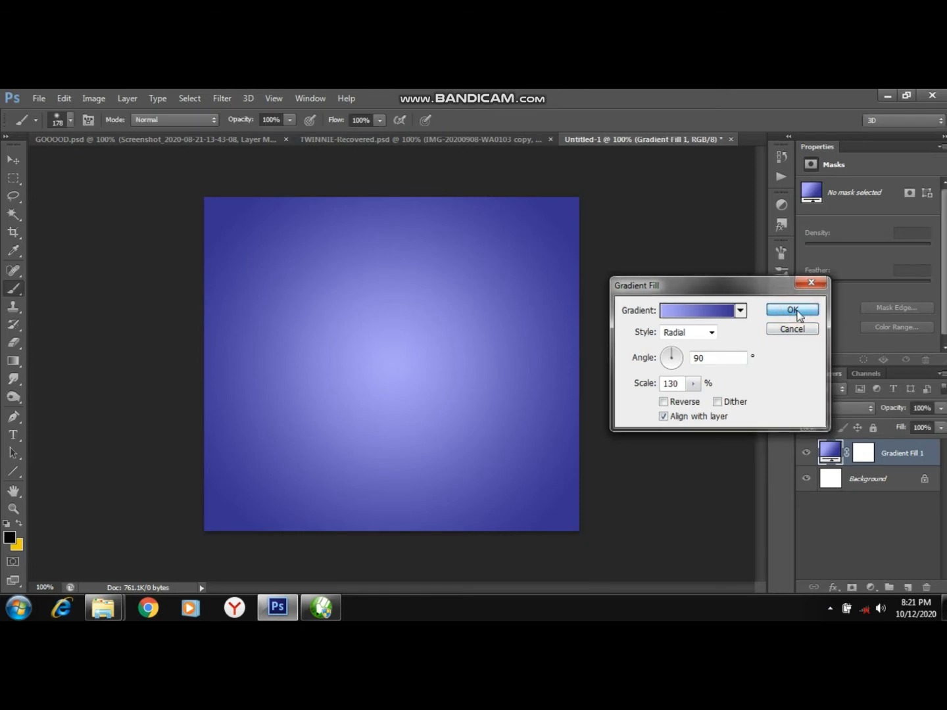
left_click(797, 310)
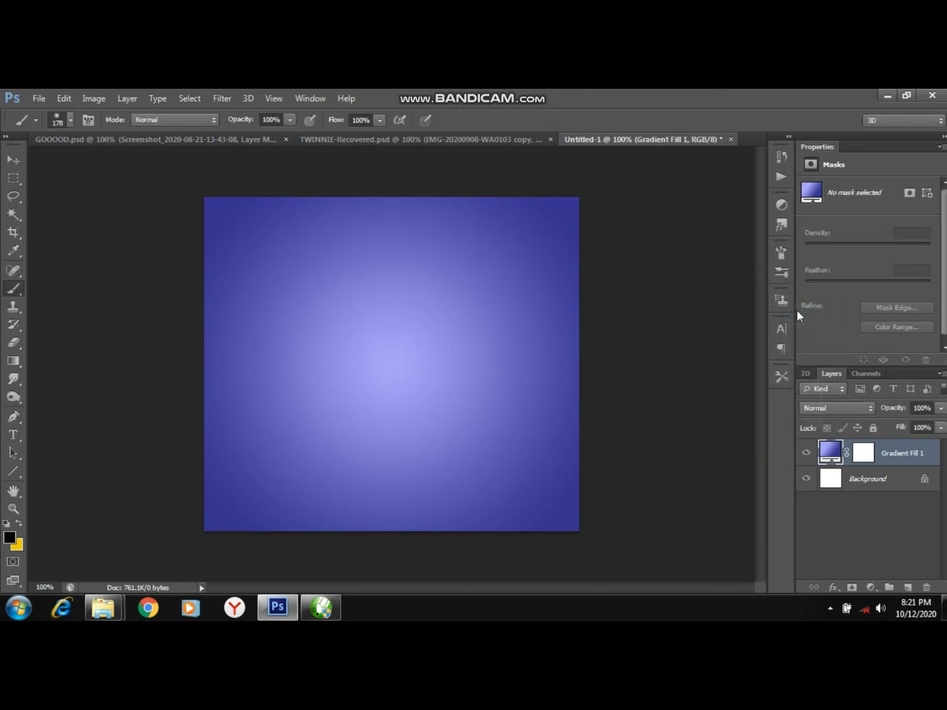
Draw a rectangular marquee selection over the canvas's left strip, about three-eighths of its width.
left_click(12, 178)
left_click(11, 177)
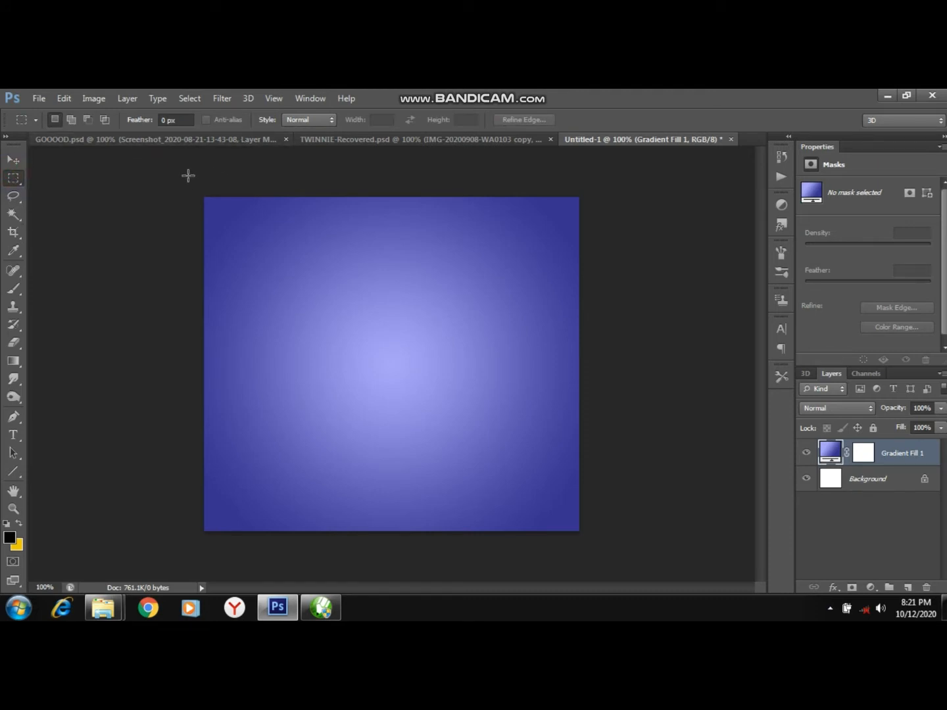
left_click_drag(187, 175, 344, 564)
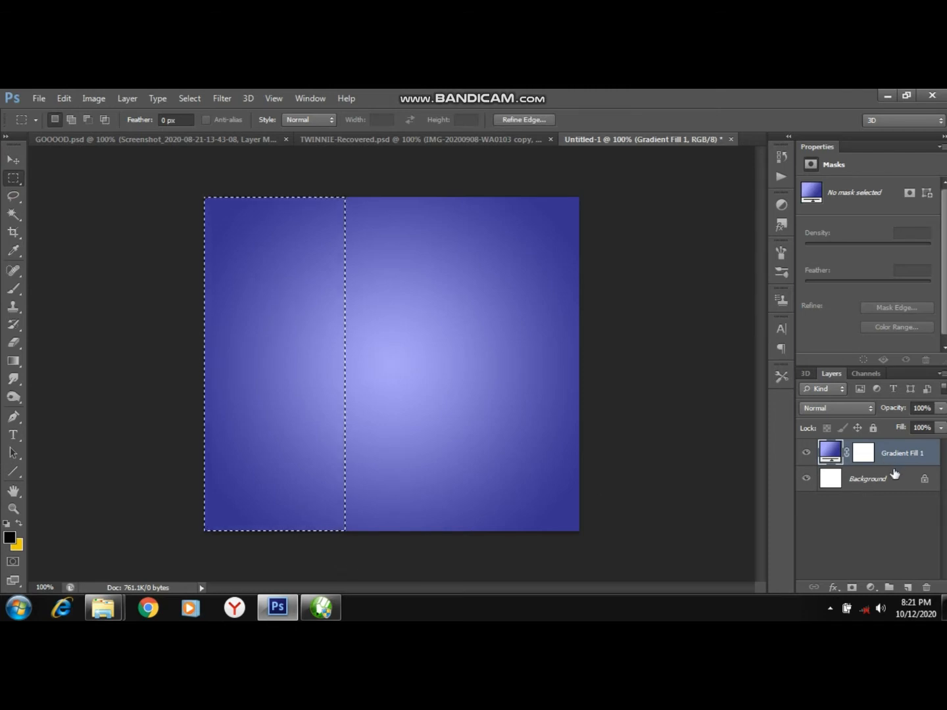
Add a new empty layer and pick the Brush tool with a soft round brush.
left_click(905, 587)
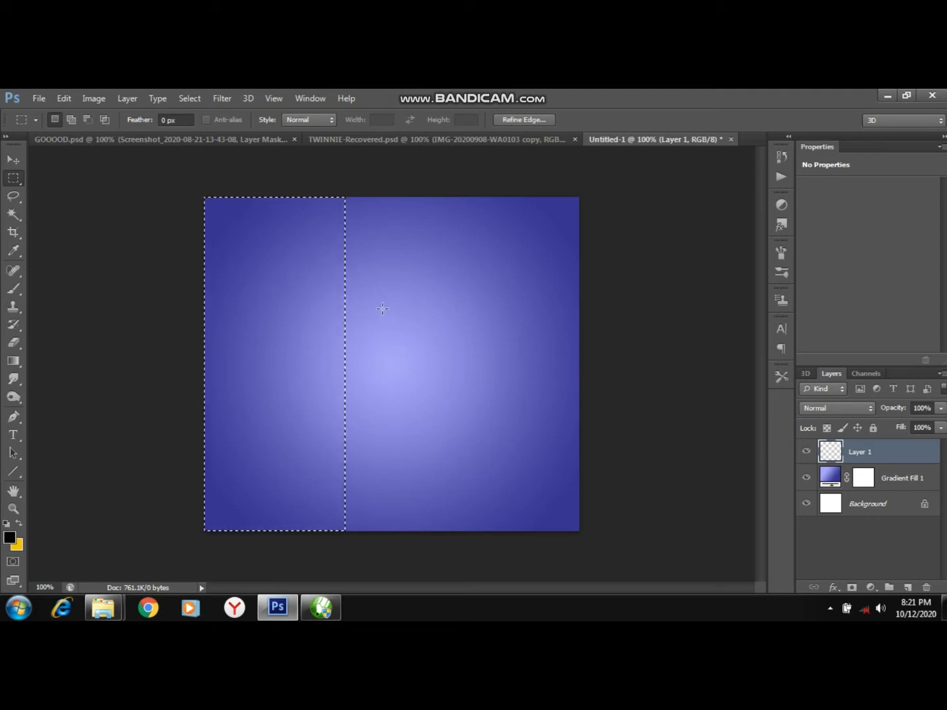
left_click(15, 289)
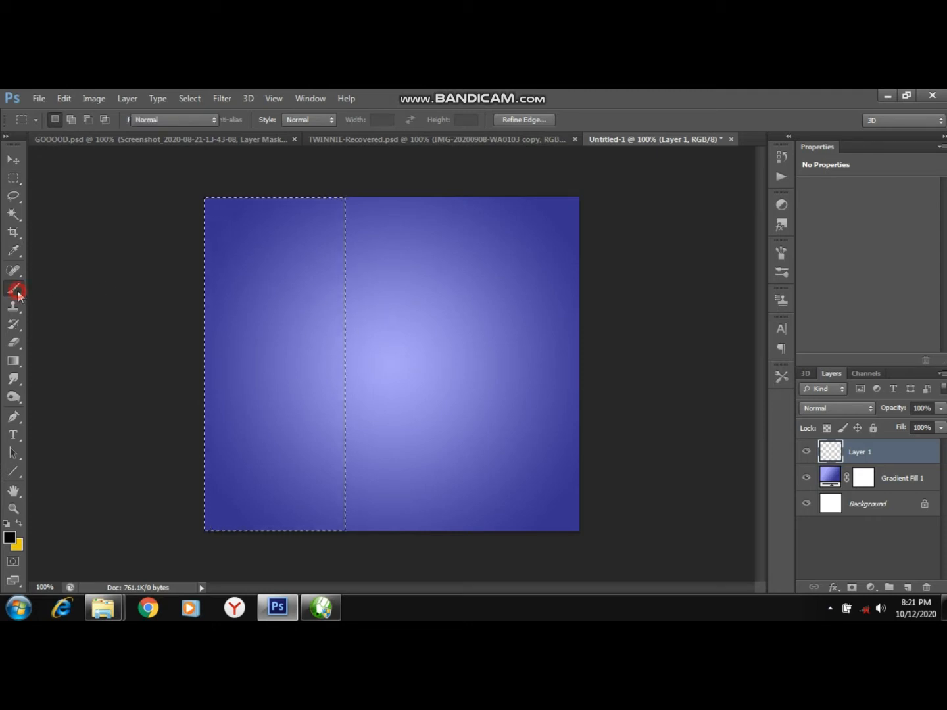
right_click(403, 258)
left_click(415, 325)
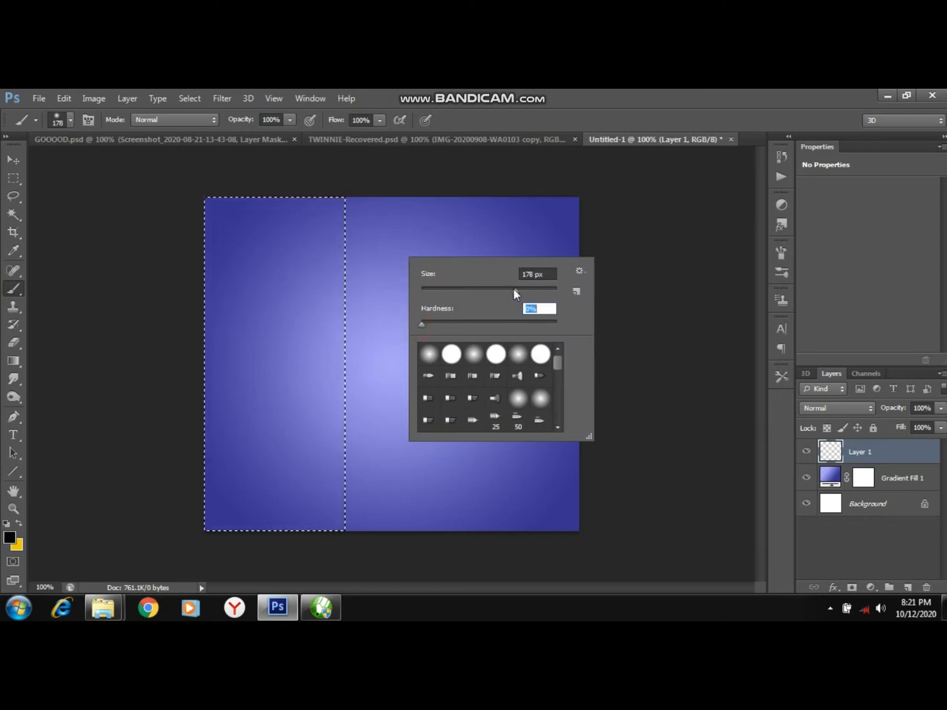
left_click(401, 226)
left_click(404, 238)
left_click(403, 256)
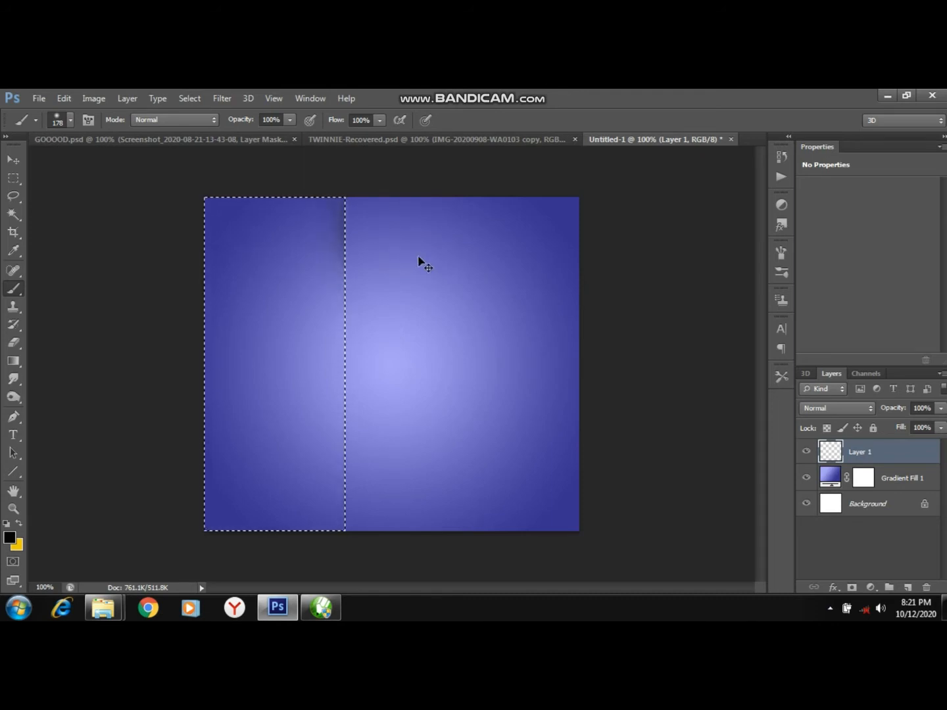
key("ctrl+alt+z")
key("ctrl+alt+z")
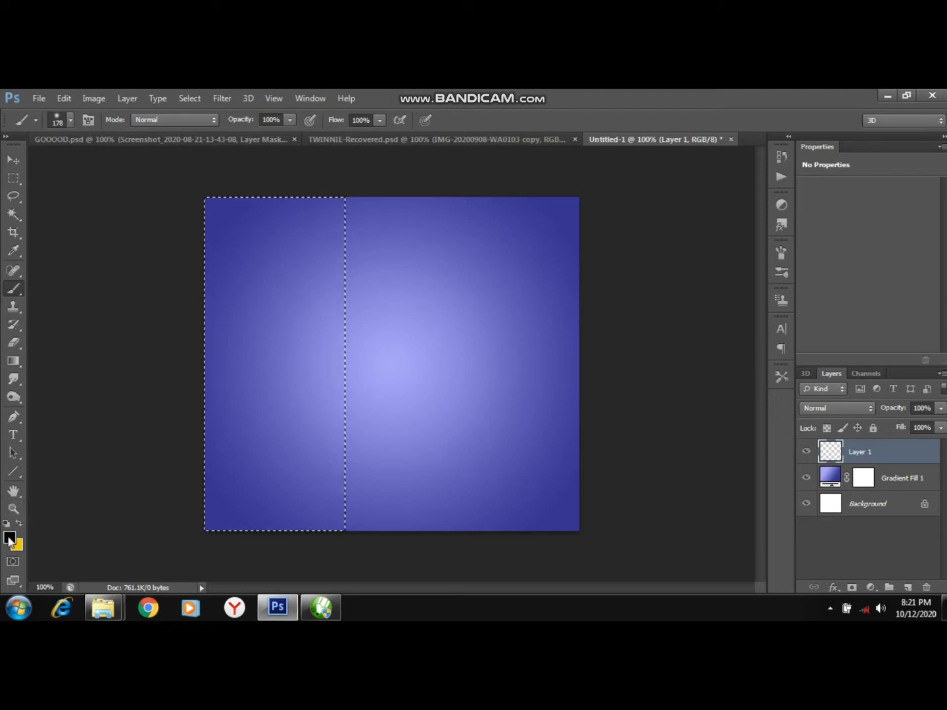
Set the foreground color to dark gray 4f4e4e.
left_click(9, 539)
left_click_drag(607, 361, 606, 370)
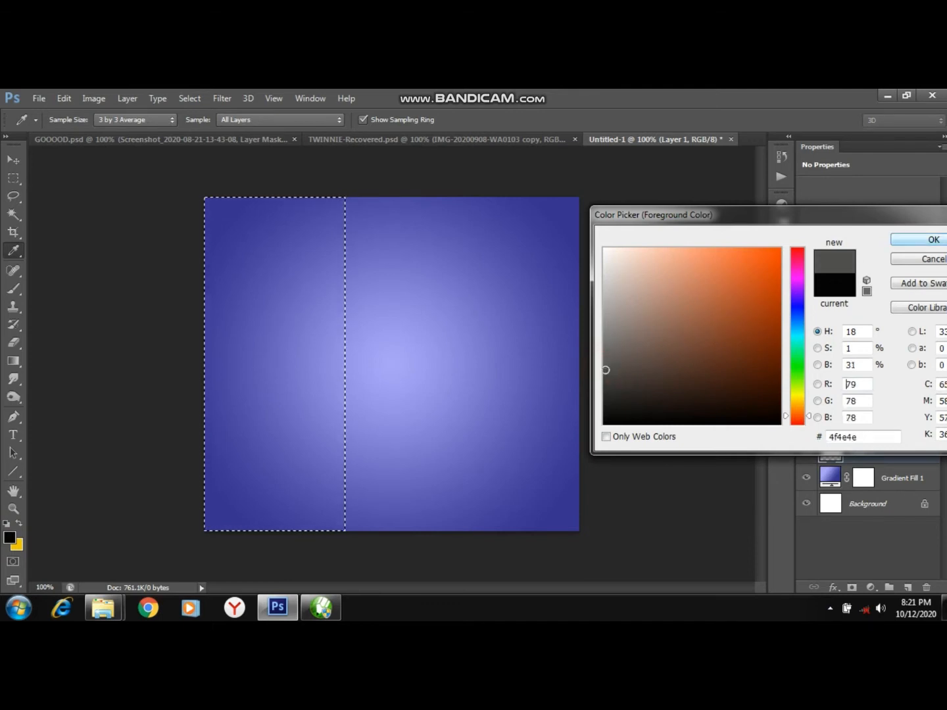
left_click(931, 239)
Paint soft vertical strokes along the selection's right edge on the new layer.
mouse_move(403, 320)
left_mouse_down()
mouse_move(406, 213)
mouse_move(403, 238)
left_mouse_up()
left_click_drag(397, 349, 396, 364)
mouse_move(395, 370)
left_mouse_down()
mouse_move(404, 534)
mouse_move(397, 505)
left_mouse_up()
left_click(399, 476)
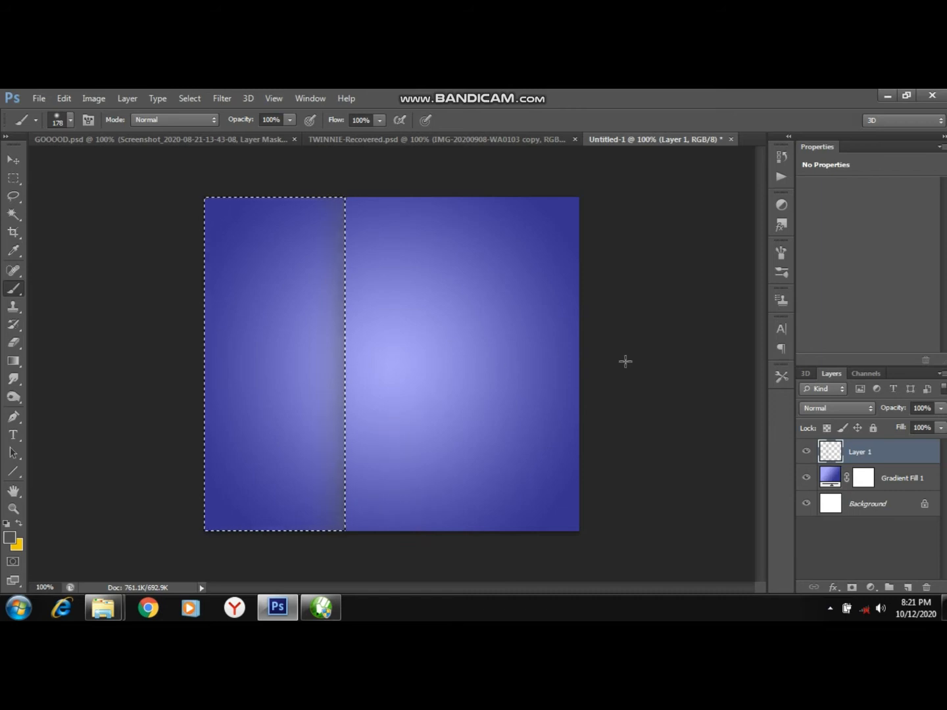
Set the new layer's blend mode to Color Dodge and deselect.
left_click(829, 412)
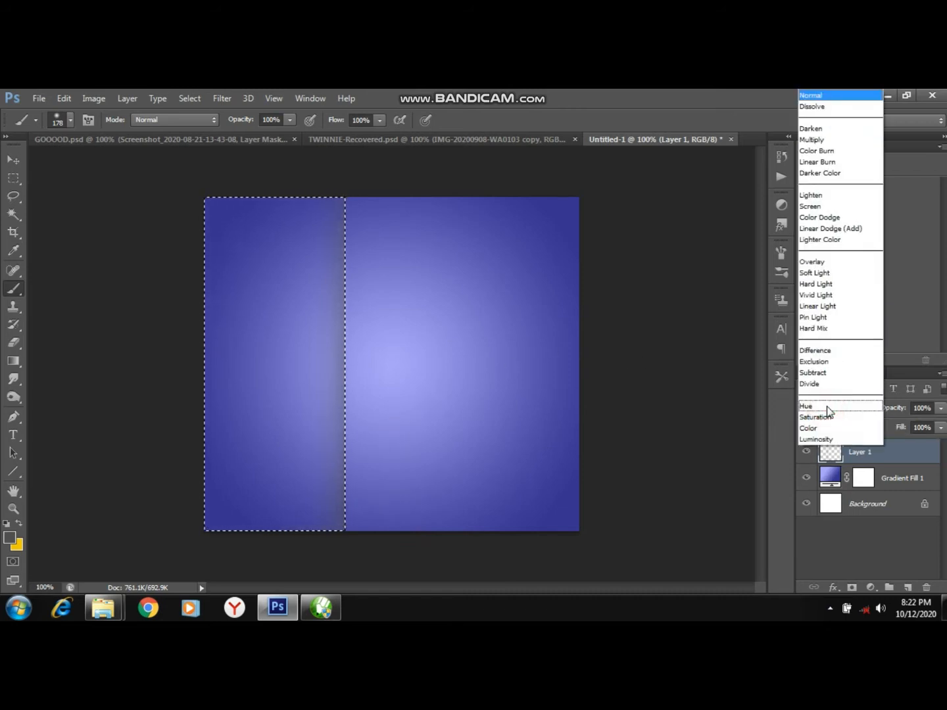
left_click(829, 218)
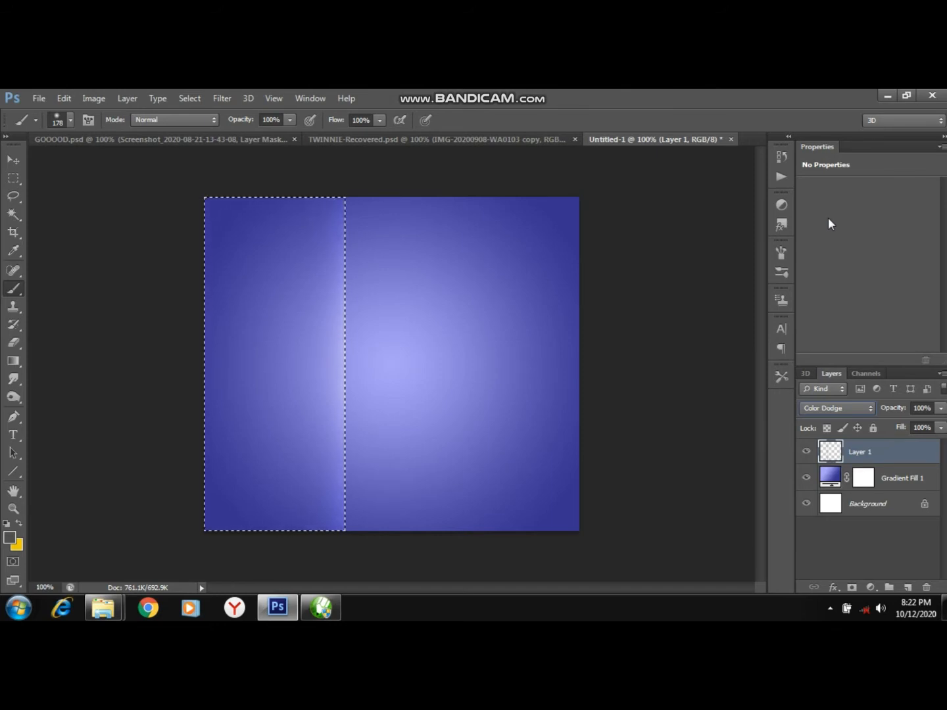
key("ctrl+d")
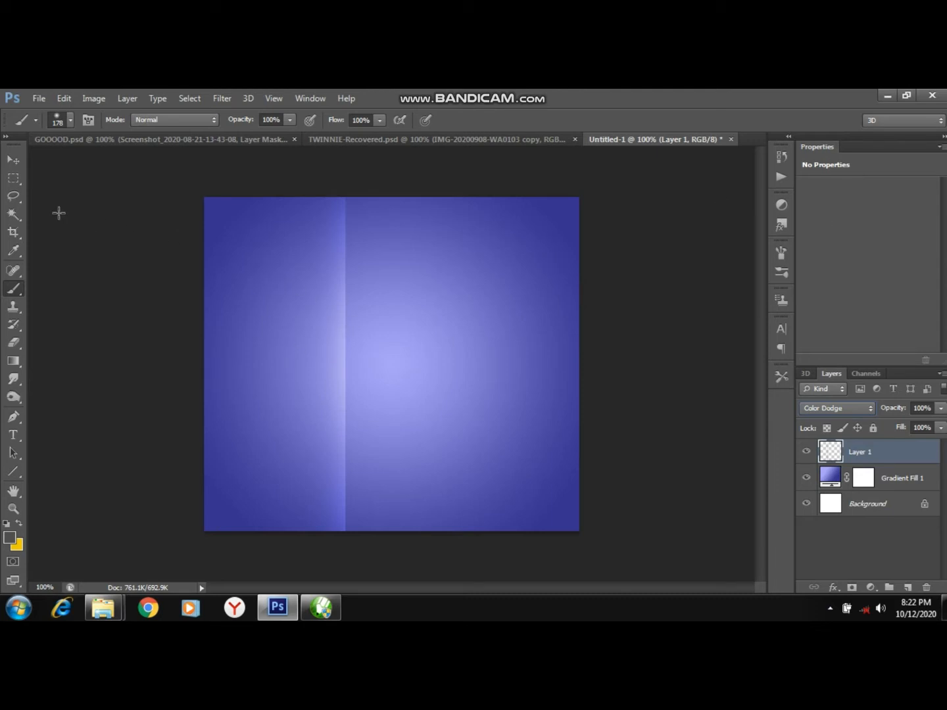
Stretch the painted streak leftward to the canvas edge and commit the transform.
left_click(9, 163)
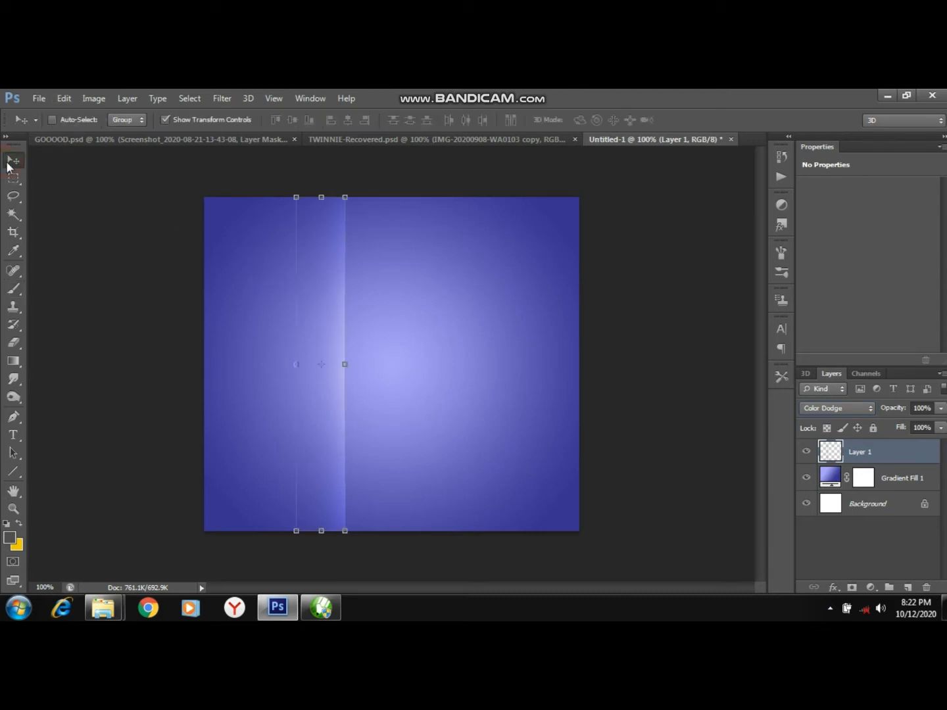
left_click_drag(295, 198, 197, 196)
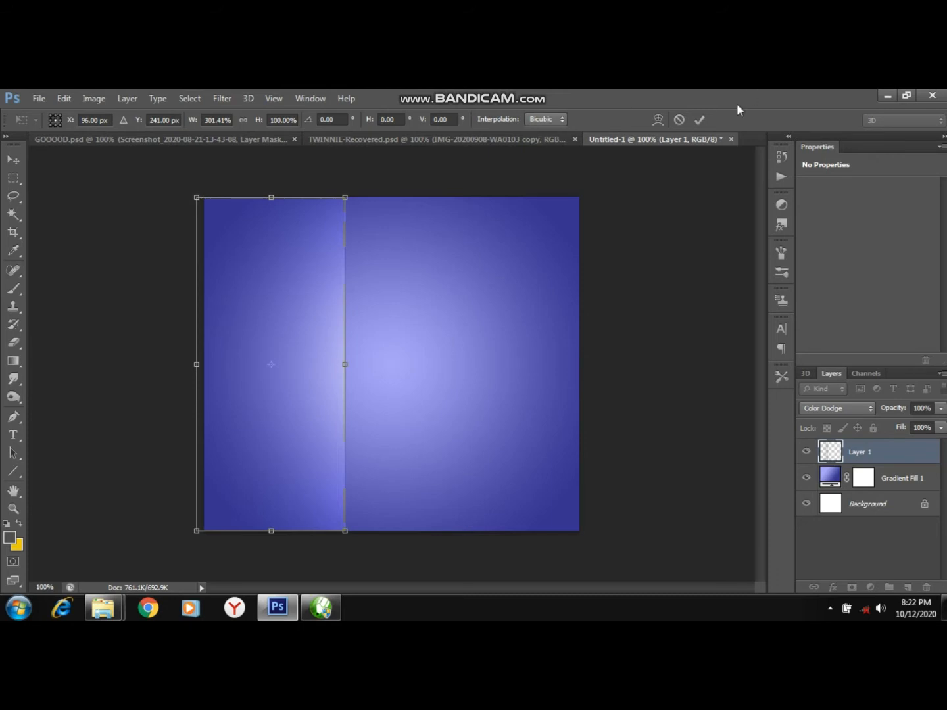
left_click(699, 119)
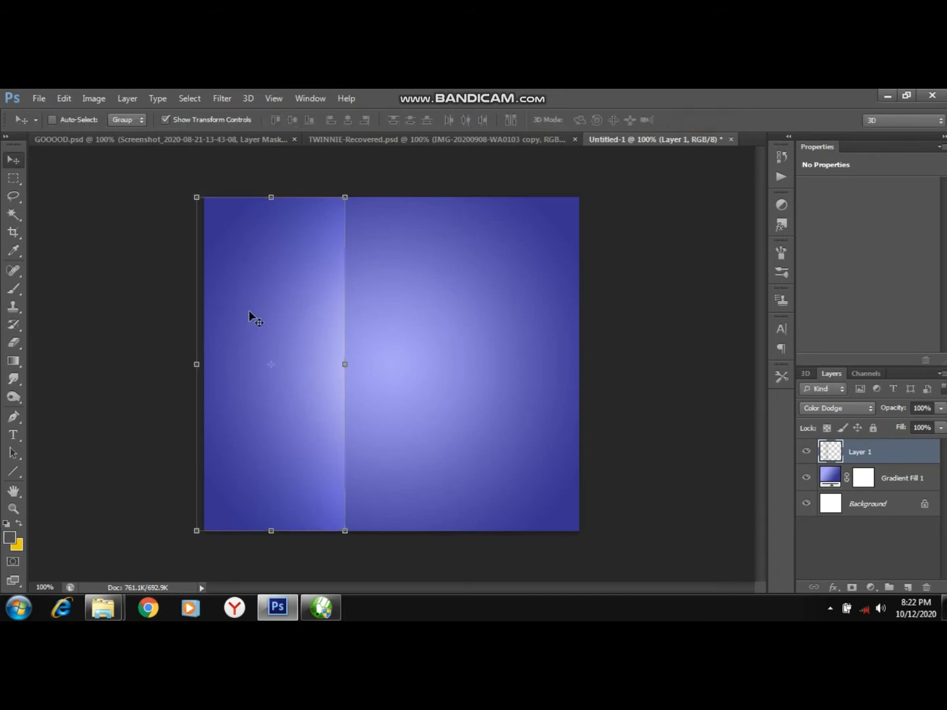
Free-transform the streak into a diagonal band from the canvas's top-left to bottom-right corner.
key("ctrl+t")
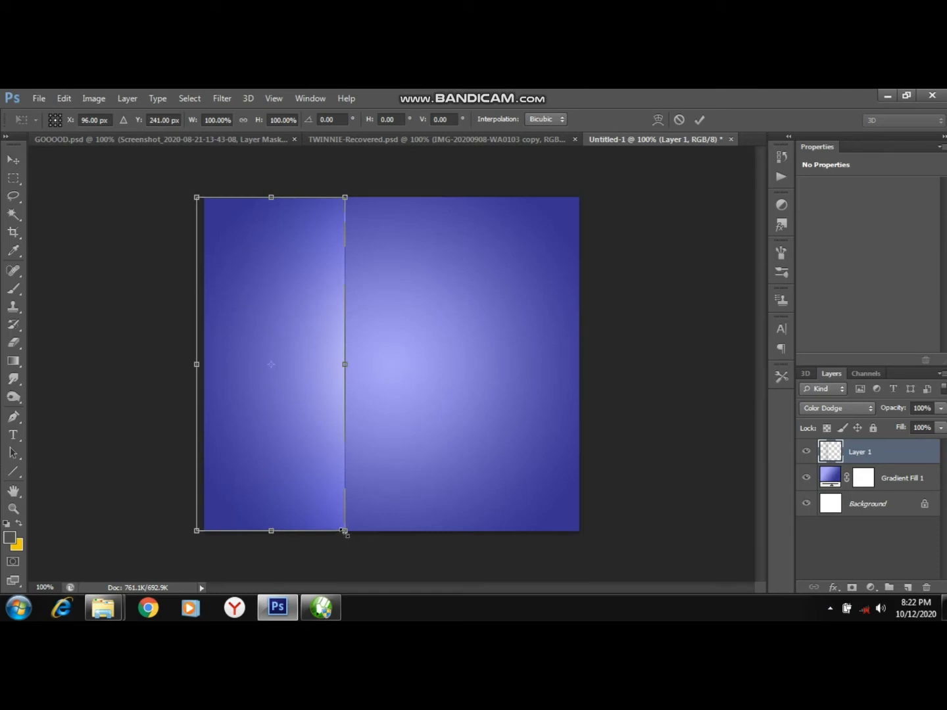
left_click_drag(346, 535, 578, 529)
left_click_drag(346, 198, 208, 192)
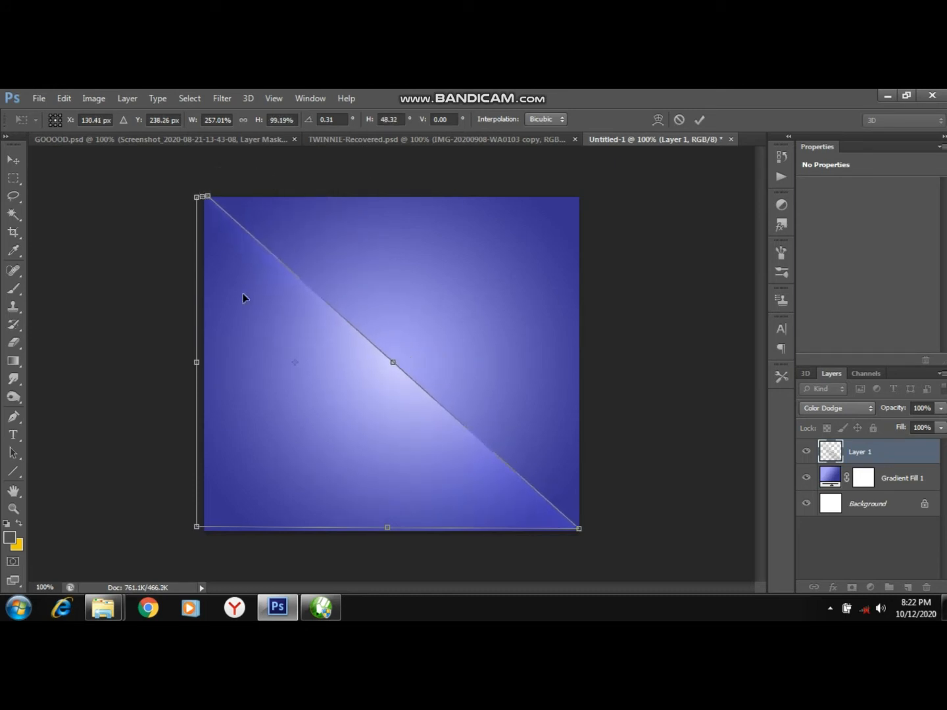
Switch the transform to Warp and bend the band's diagonal edge into a curve.
right_click(243, 295)
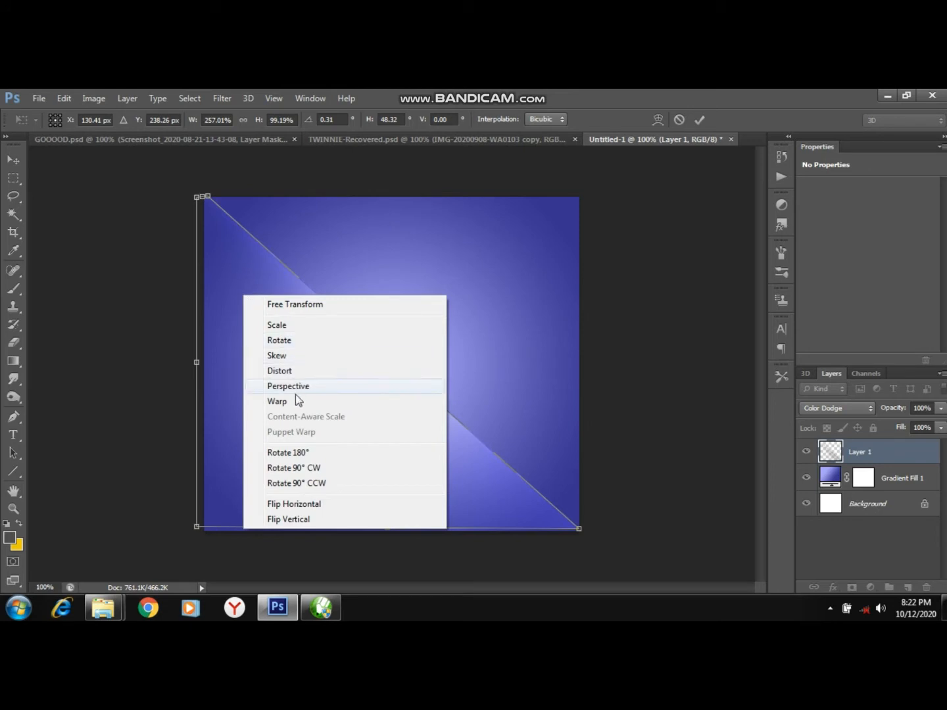
left_click(294, 399)
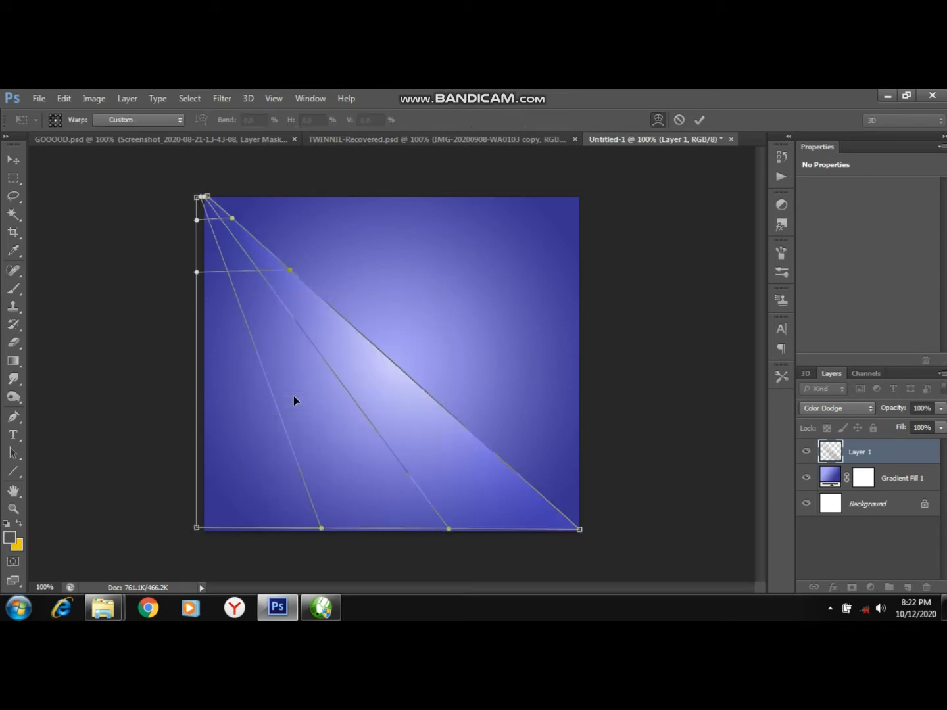
mouse_move(341, 340)
left_mouse_down()
mouse_move(335, 397)
mouse_move(359, 335)
mouse_move(340, 335)
left_mouse_up()
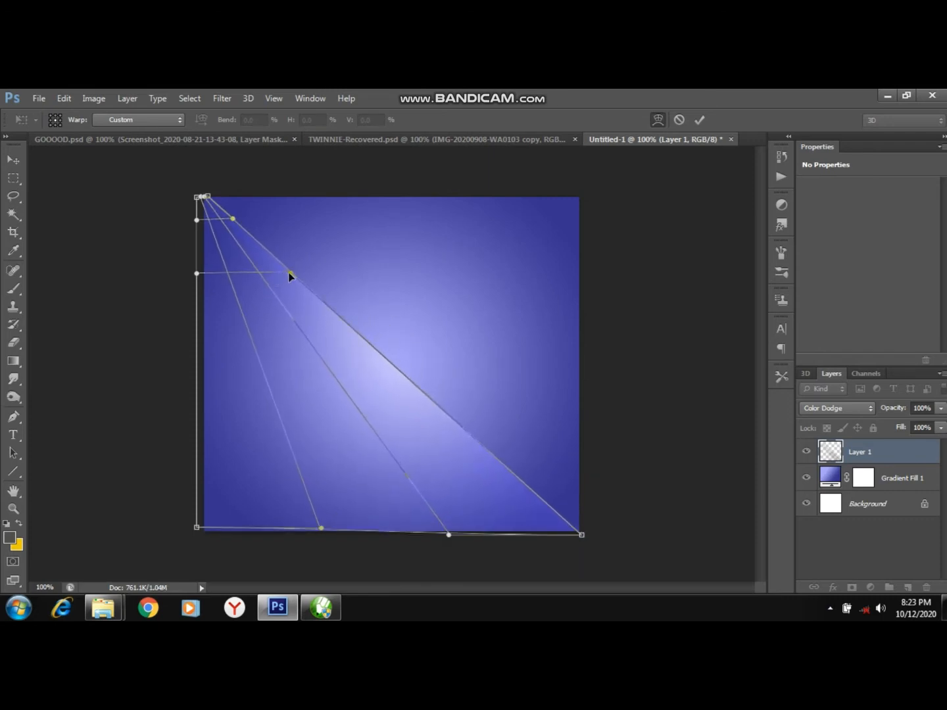
left_click_drag(288, 274, 574, 463)
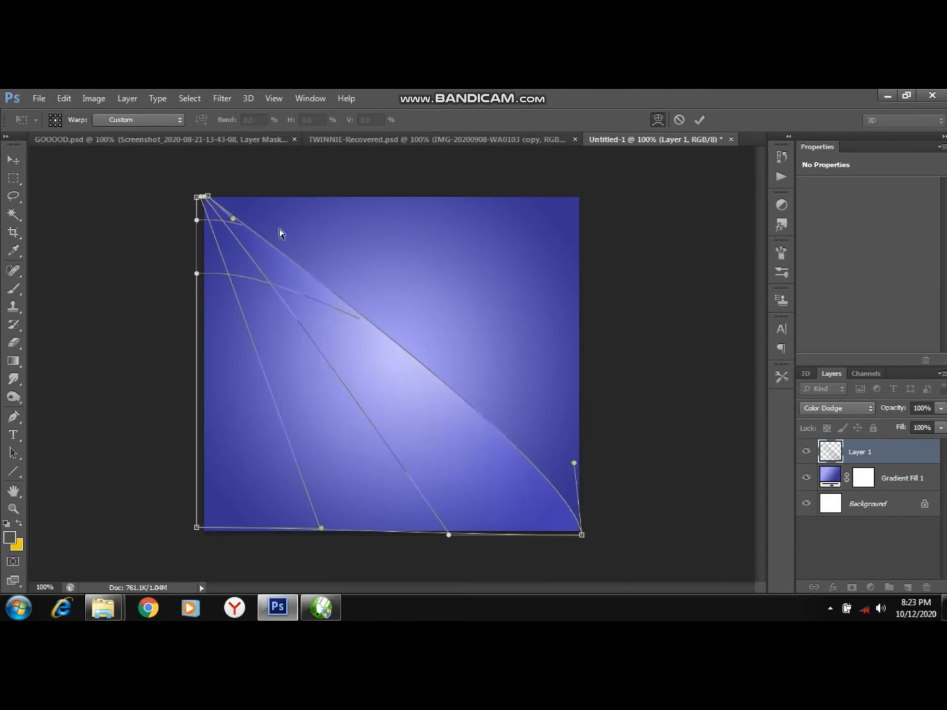
left_click_drag(231, 221, 280, 230)
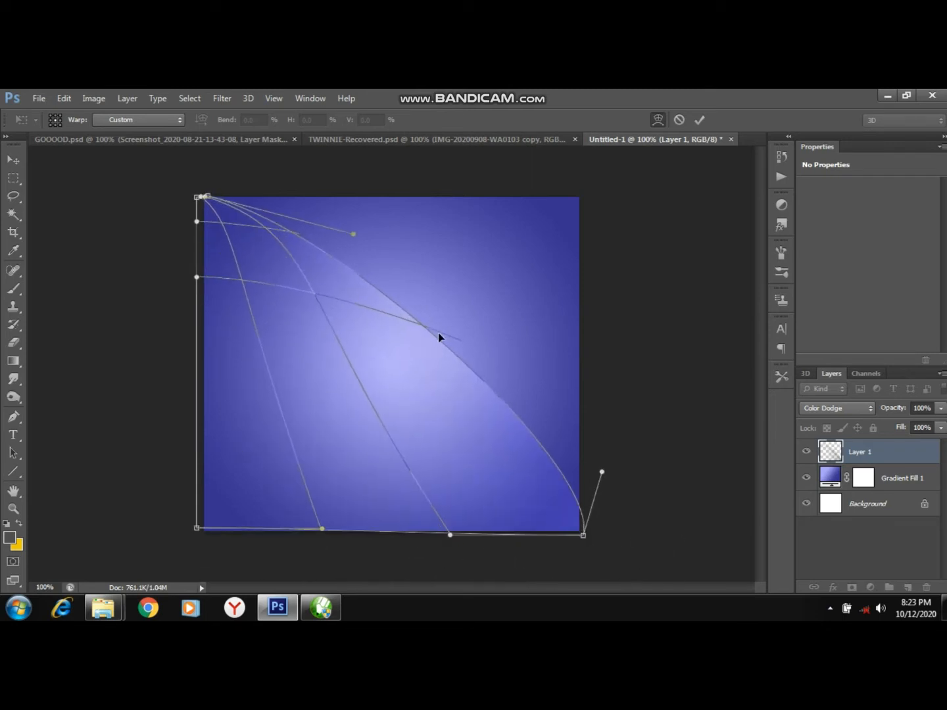
left_click_drag(463, 346, 364, 326)
Refine the band's warp by pulling its top-left corner outward and reshaping the lower edge, then commit the warp.
mouse_move(201, 210)
left_mouse_down()
mouse_move(190, 214)
mouse_move(193, 202)
left_mouse_up()
left_click(192, 199)
left_click_drag(194, 198, 169, 209)
left_click(202, 190)
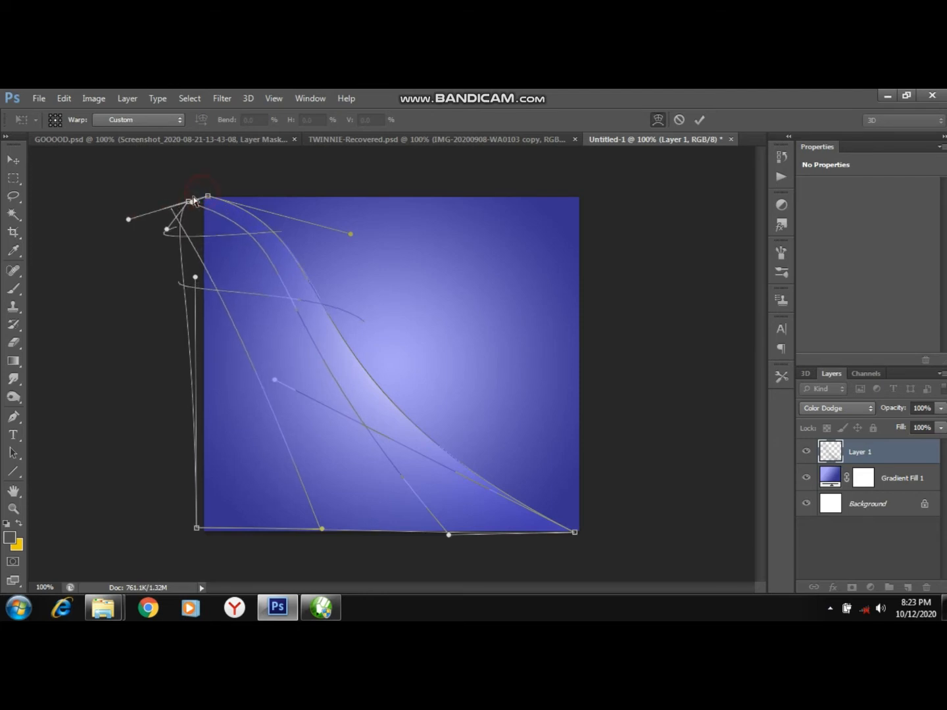
left_click_drag(206, 198, 196, 199)
left_click(270, 344)
left_click_drag(270, 343, 259, 357)
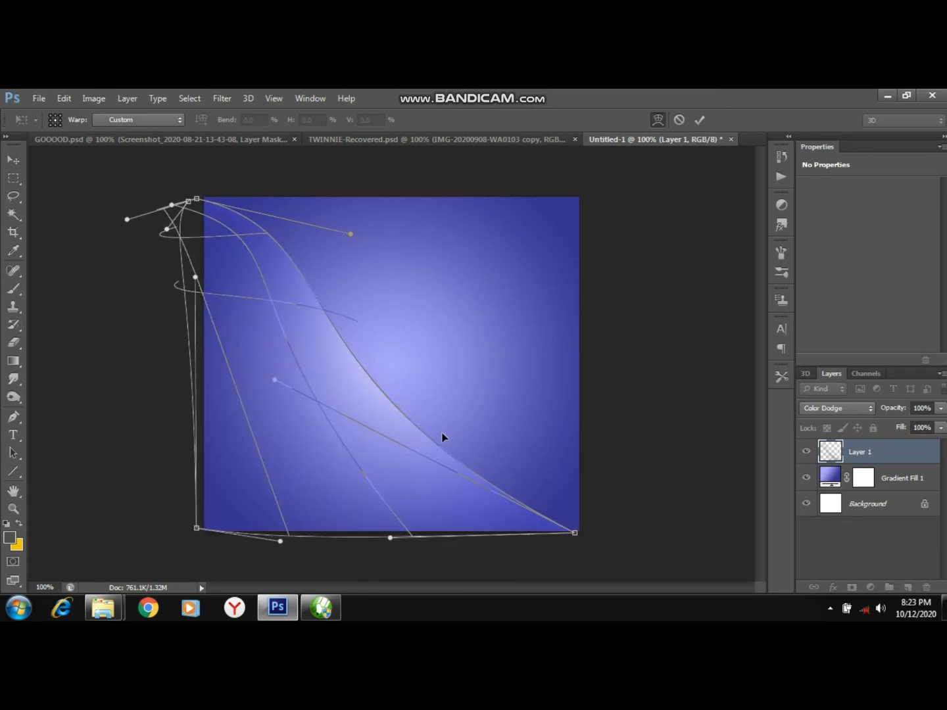
left_click(702, 119)
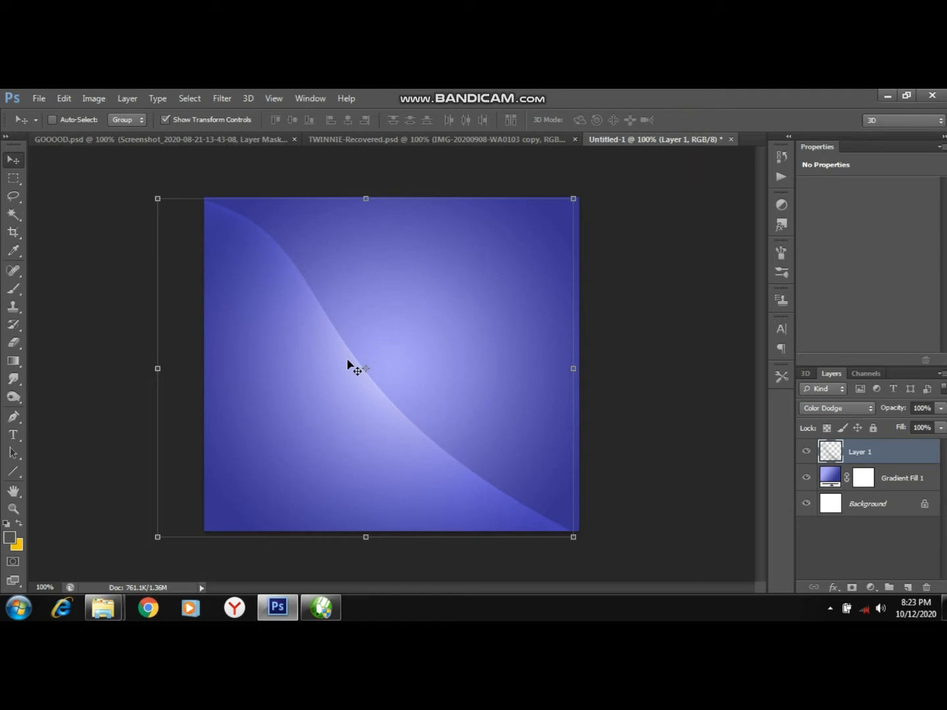
Duplicate the streak layer and shift the copy slightly to the right.
key("ctrl+j")
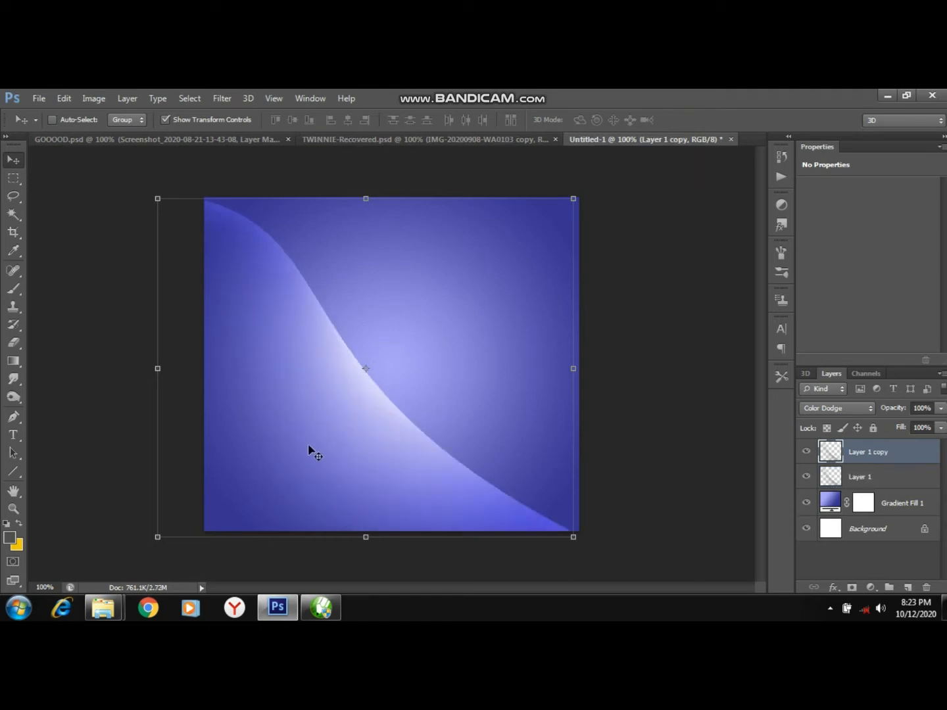
mouse_move(311, 446)
left_mouse_down()
mouse_move(318, 435)
mouse_move(326, 445)
left_mouse_up()
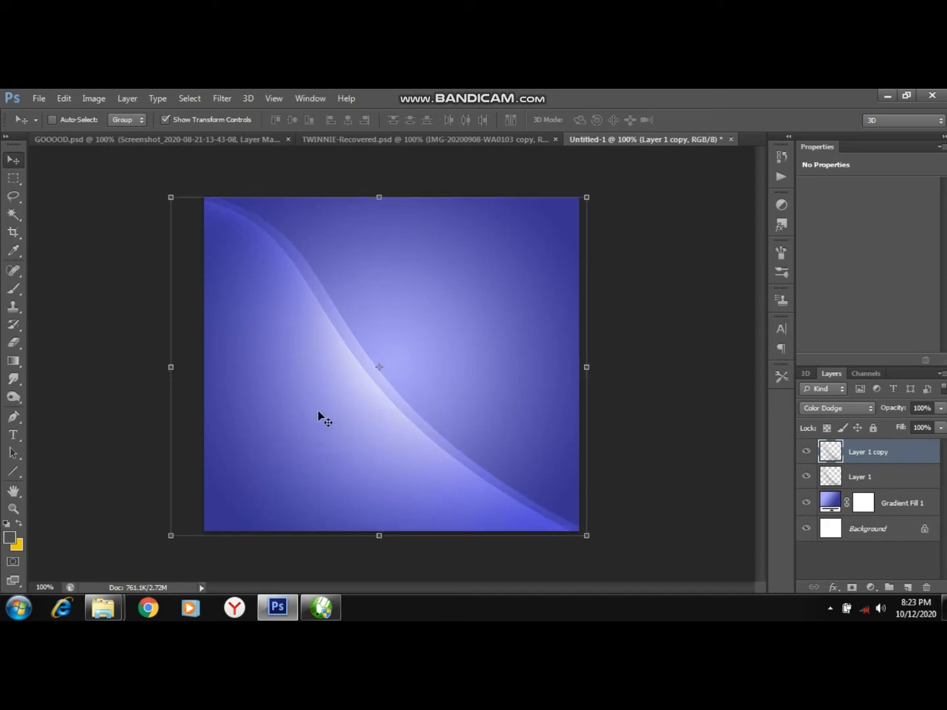
Warp the copied streak into a wider sweeping curve by pulling its corners and inner grid outward, then commit.
key("ctrl+t")
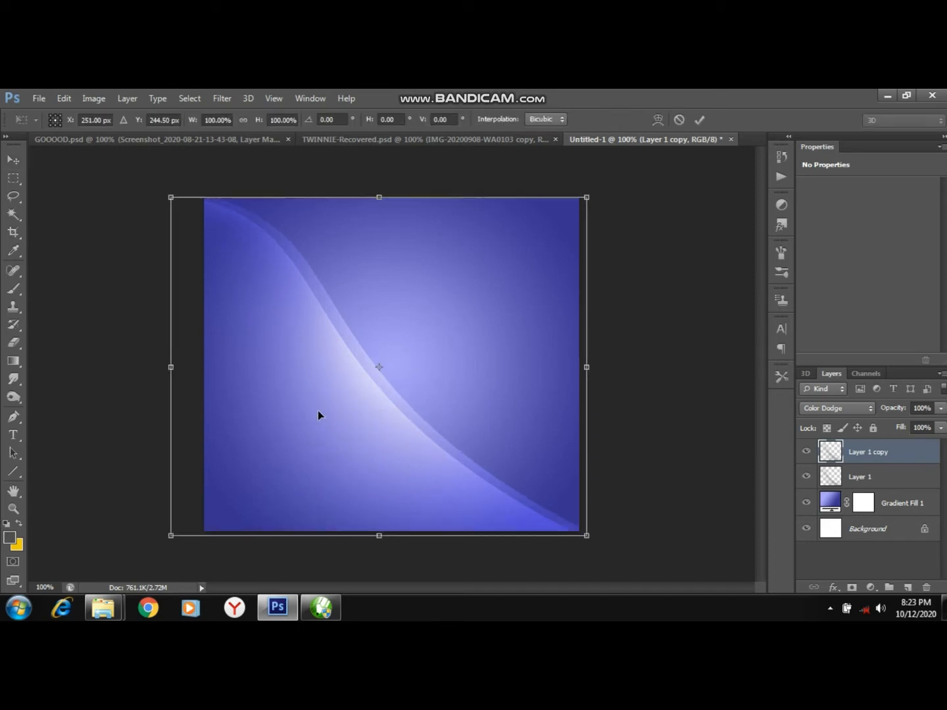
right_click(319, 411)
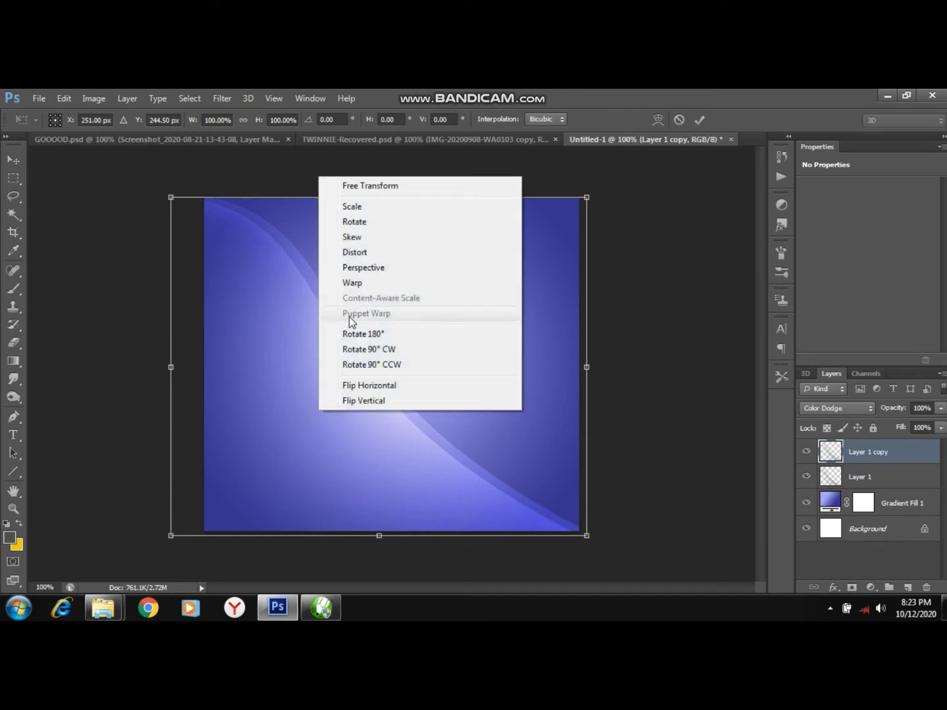
left_click(348, 283)
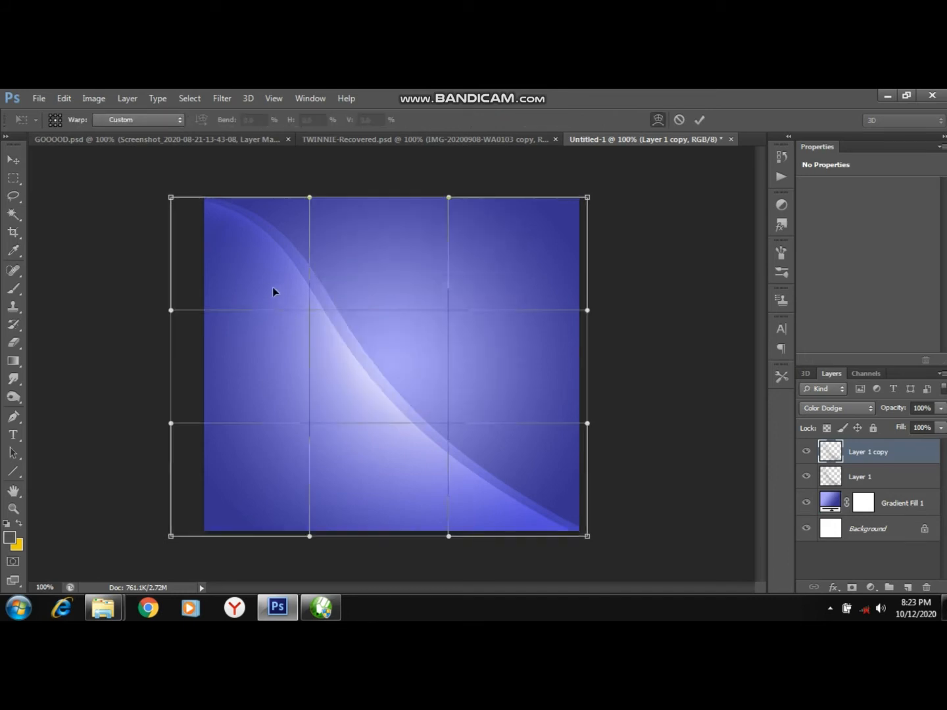
left_click_drag(171, 198, 74, 222)
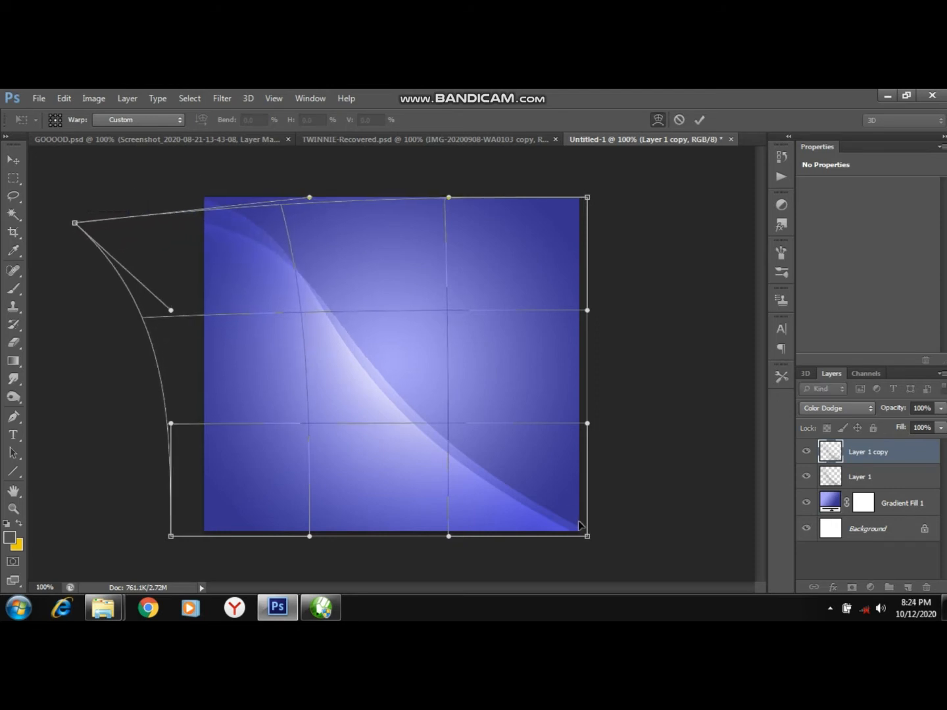
left_click_drag(585, 539, 607, 547)
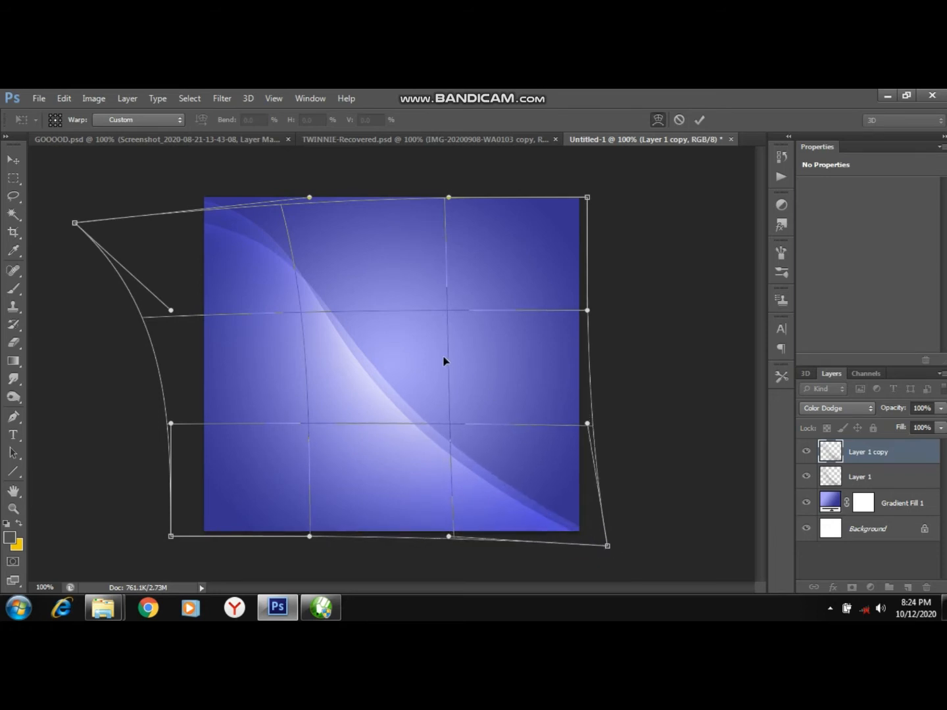
left_click(427, 357)
left_click_drag(426, 357, 357, 322)
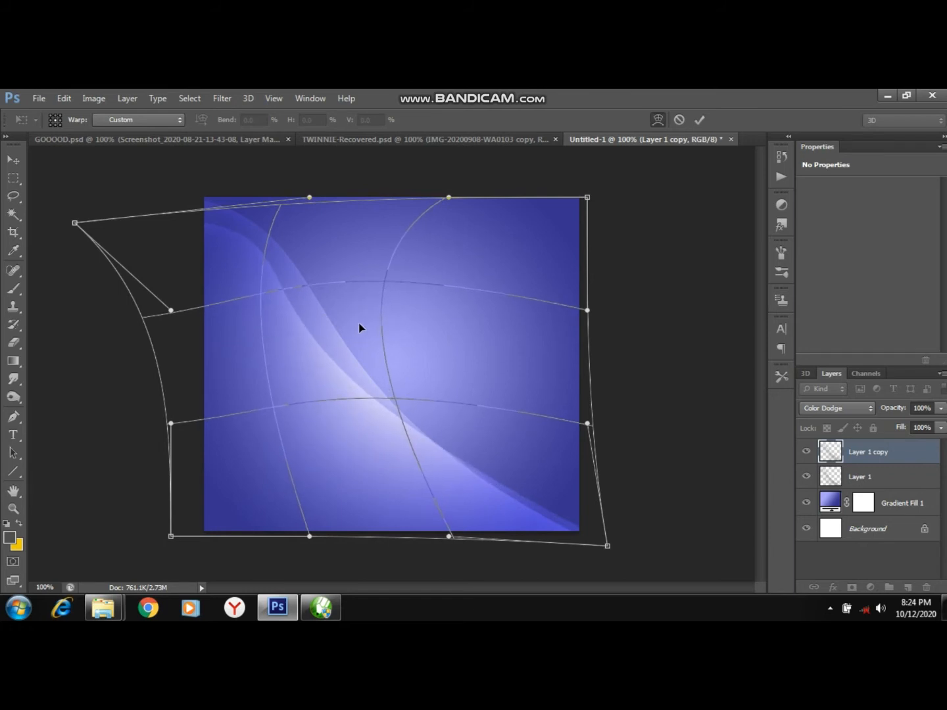
mouse_move(591, 500)
left_mouse_down()
mouse_move(603, 494)
mouse_move(606, 505)
left_mouse_up()
mouse_move(315, 405)
left_mouse_down()
mouse_move(289, 387)
mouse_move(297, 376)
mouse_move(309, 384)
left_mouse_up()
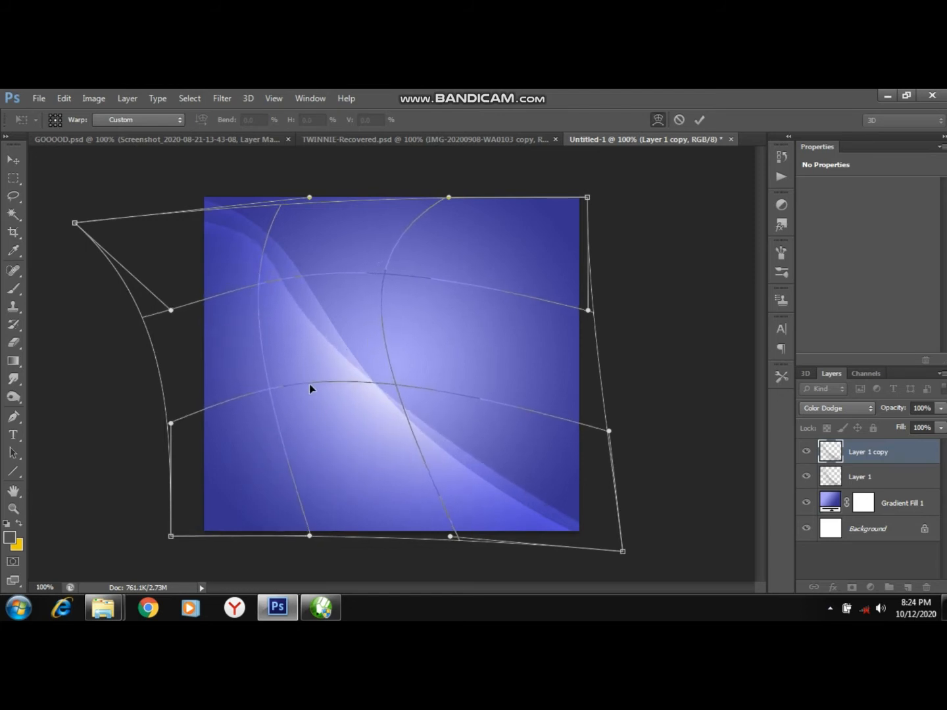
left_click_drag(233, 288, 205, 261)
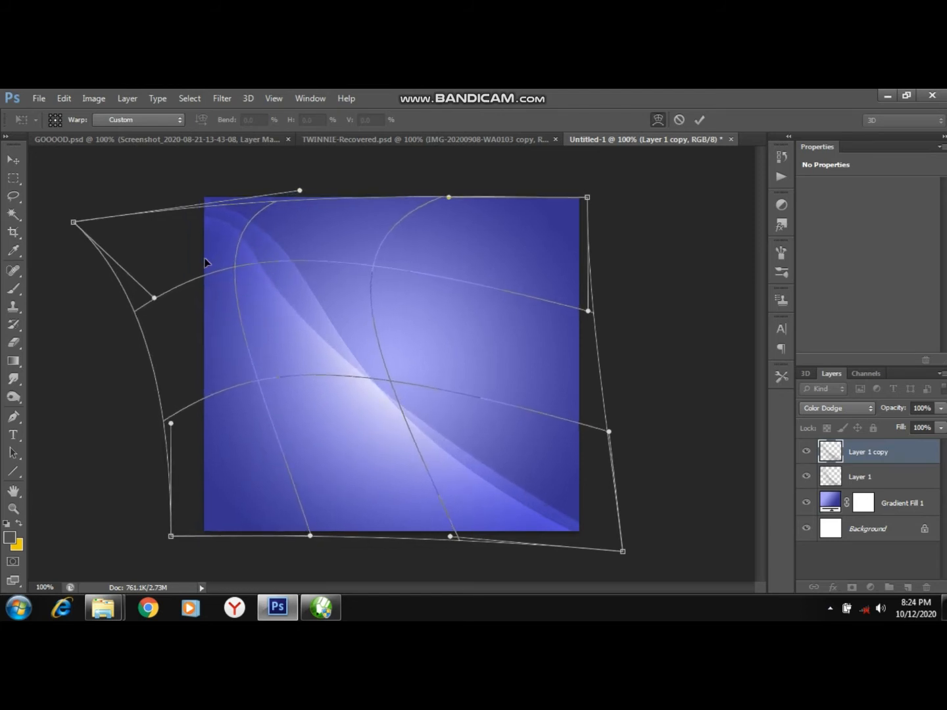
left_click(700, 120)
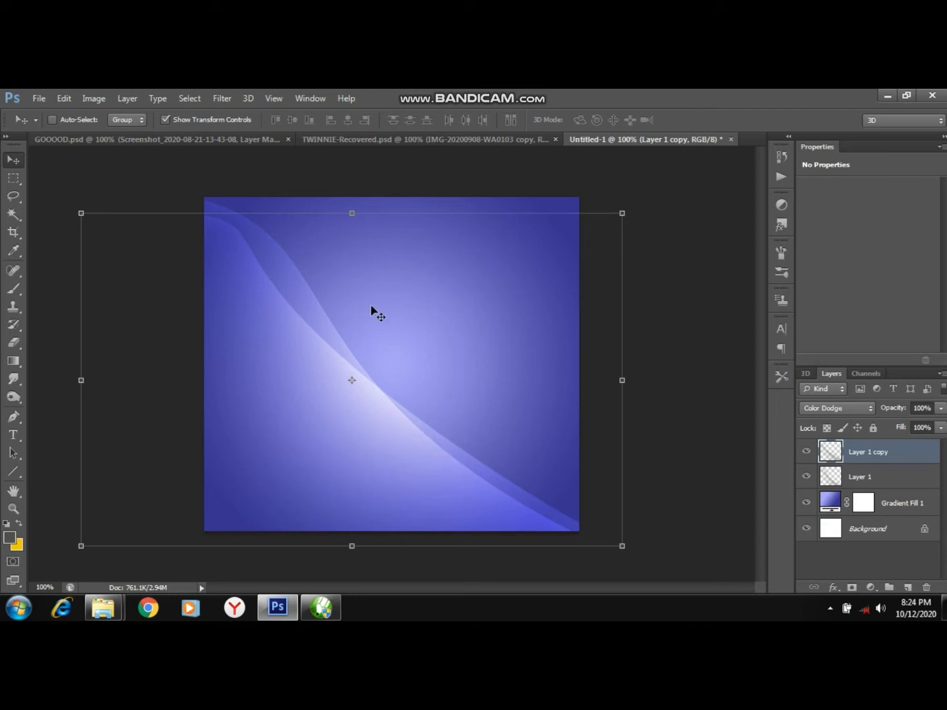
Make a rectangular selection over the canvas's upper-right area and add a new empty layer.
left_click(13, 179)
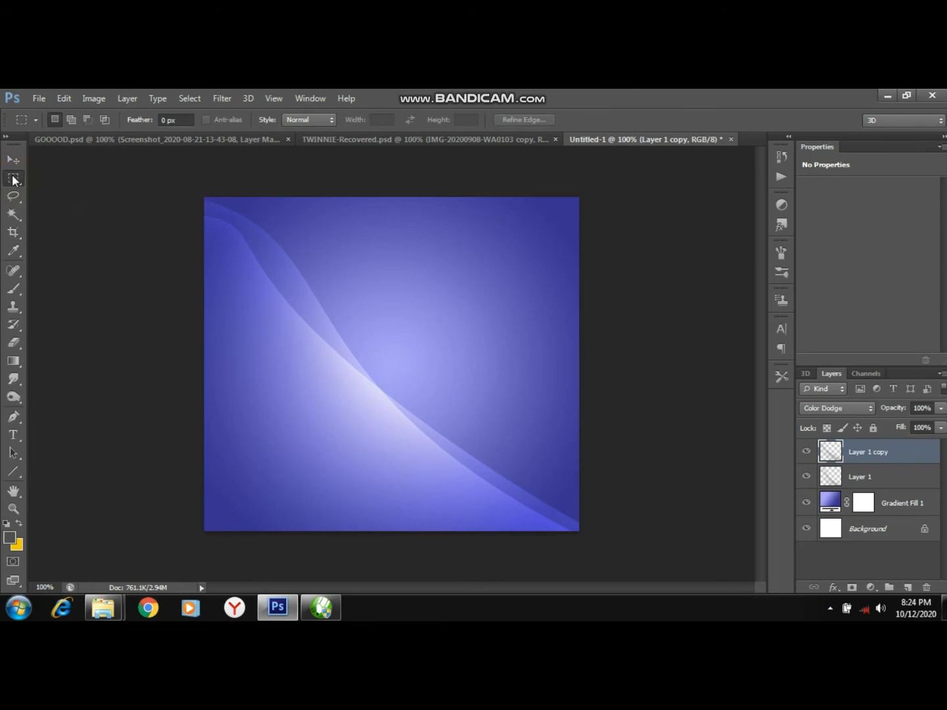
left_click_drag(438, 177, 627, 400)
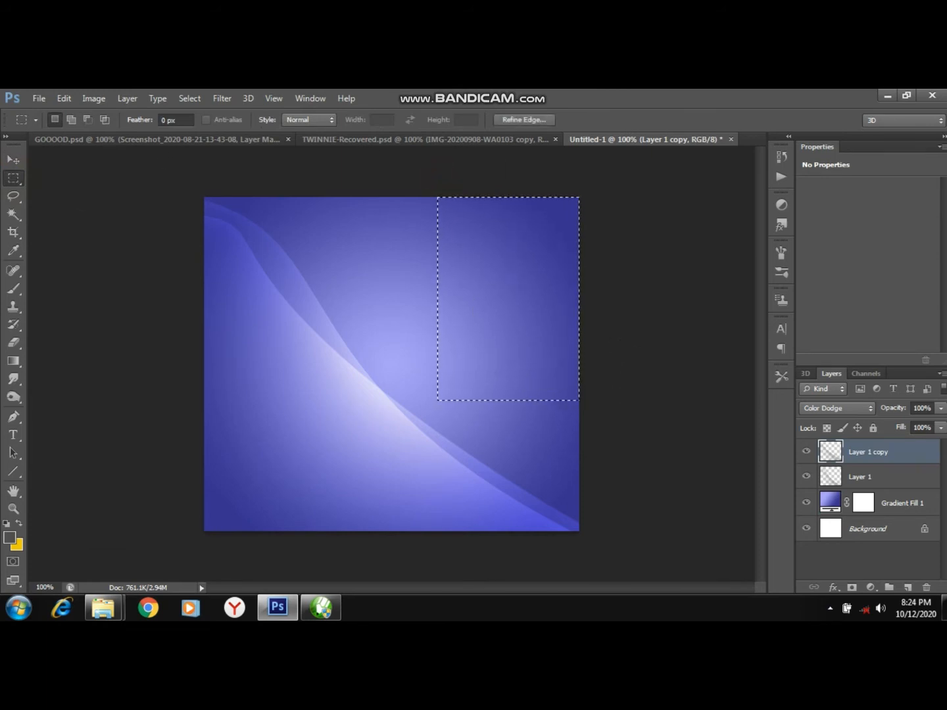
left_click(908, 587)
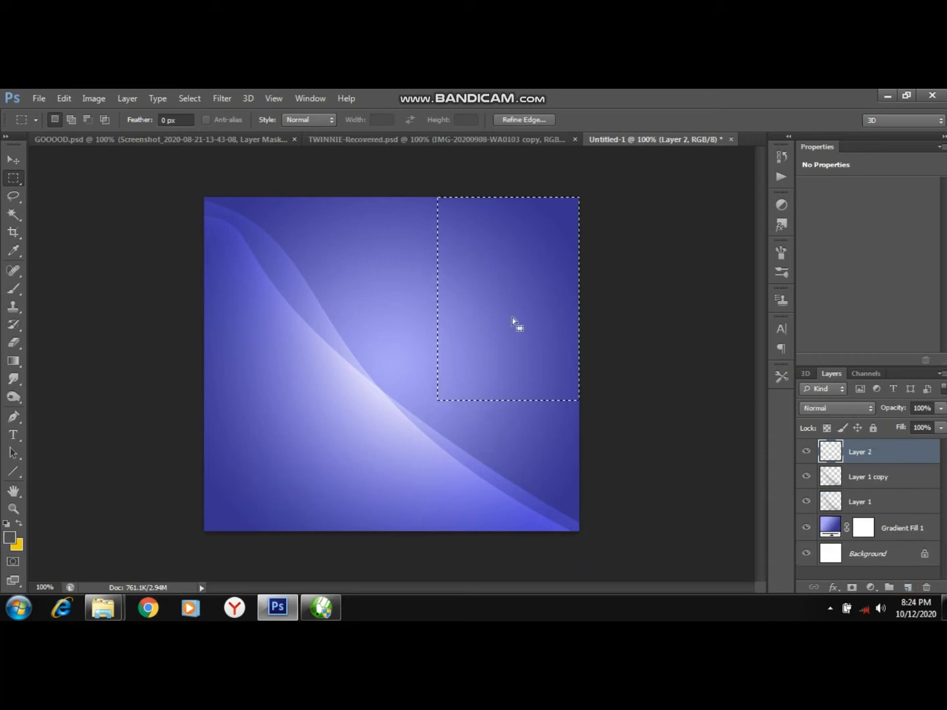
Paint with the Brush along the selection's left edge on the new layer.
left_click(13, 289)
left_click(14, 292)
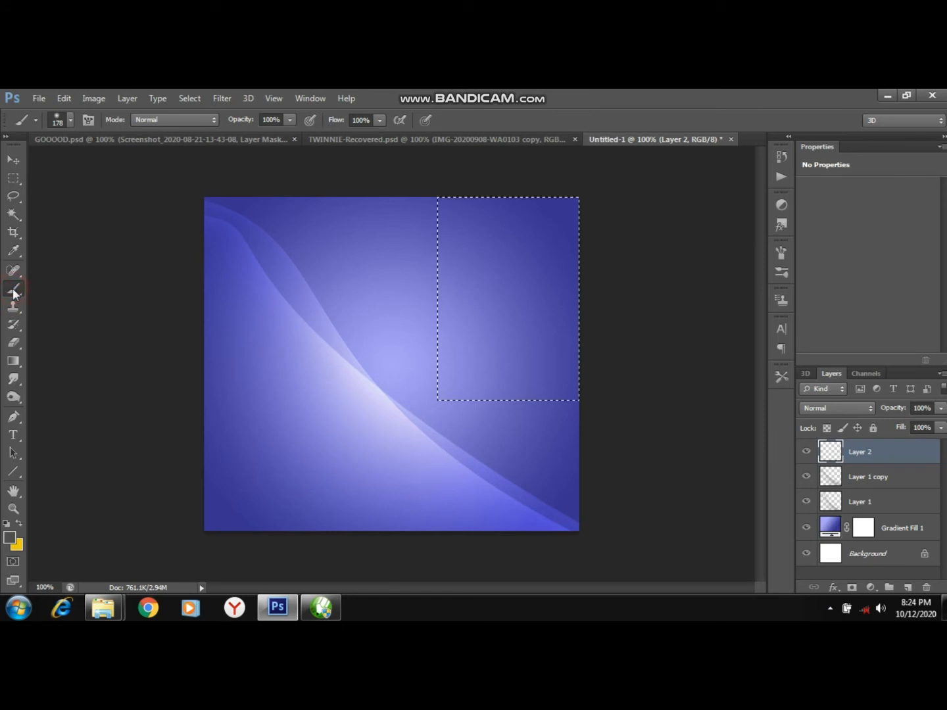
mouse_move(404, 218)
left_mouse_down()
mouse_move(388, 281)
mouse_move(400, 341)
left_mouse_up()
left_click(396, 395)
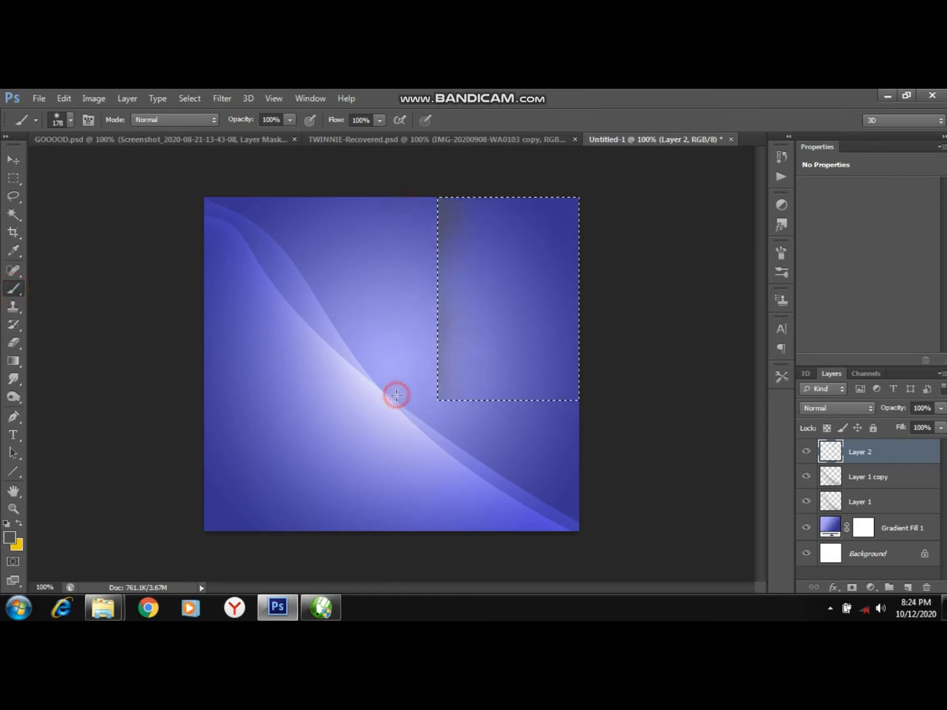
left_click(384, 334)
left_click(380, 298)
left_click(374, 257)
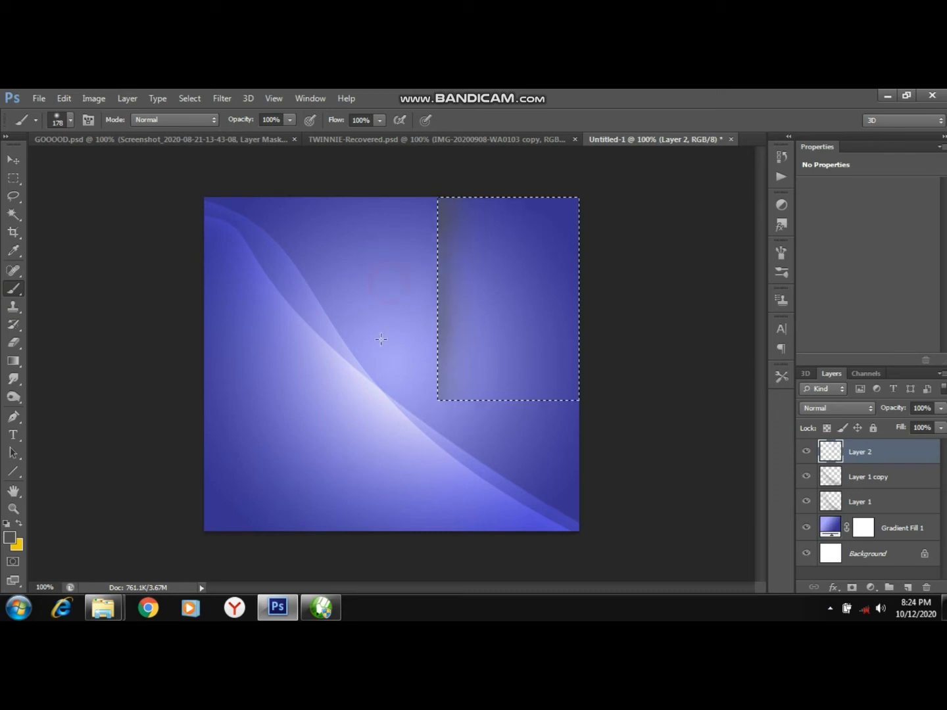
Set the painted strip layer's blend mode to Color Dodge, deselect, and undo a stray brush dab.
left_click(827, 408)
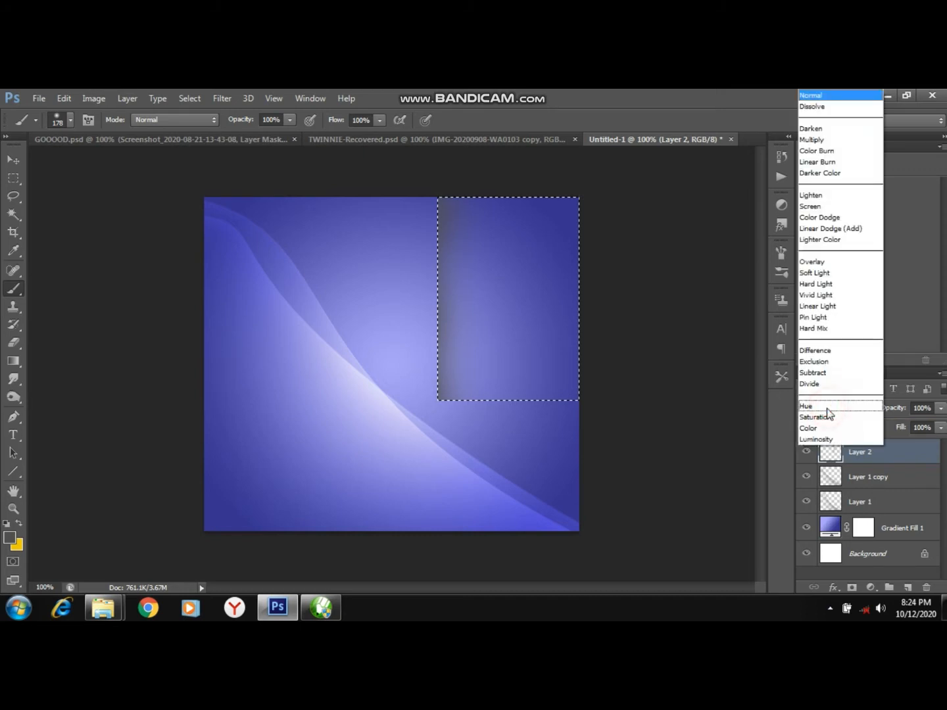
left_click(825, 217)
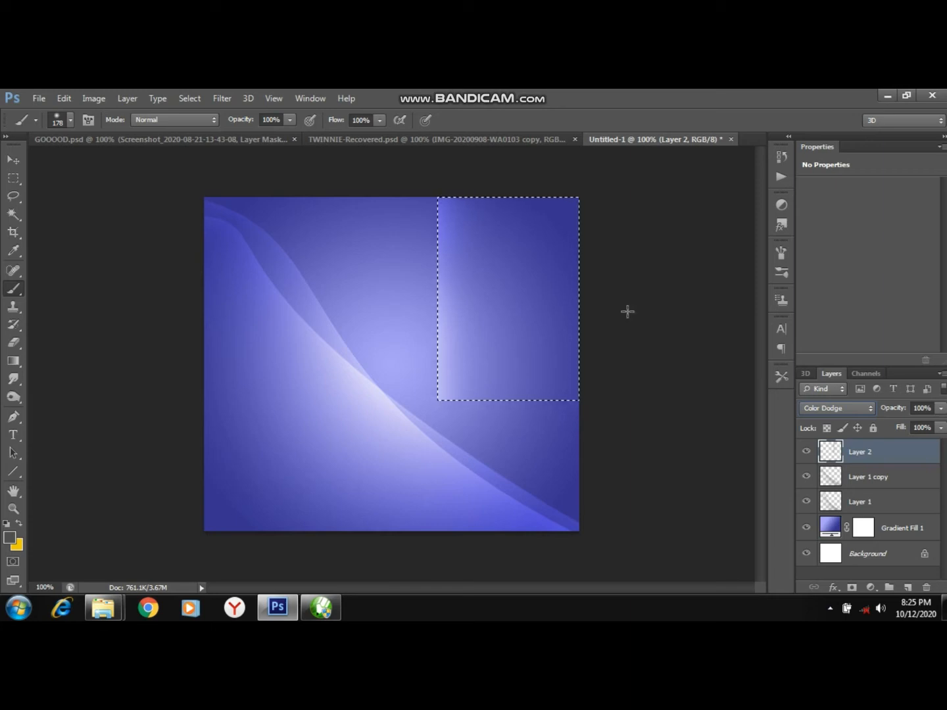
key("ctrl+d")
left_click(496, 296)
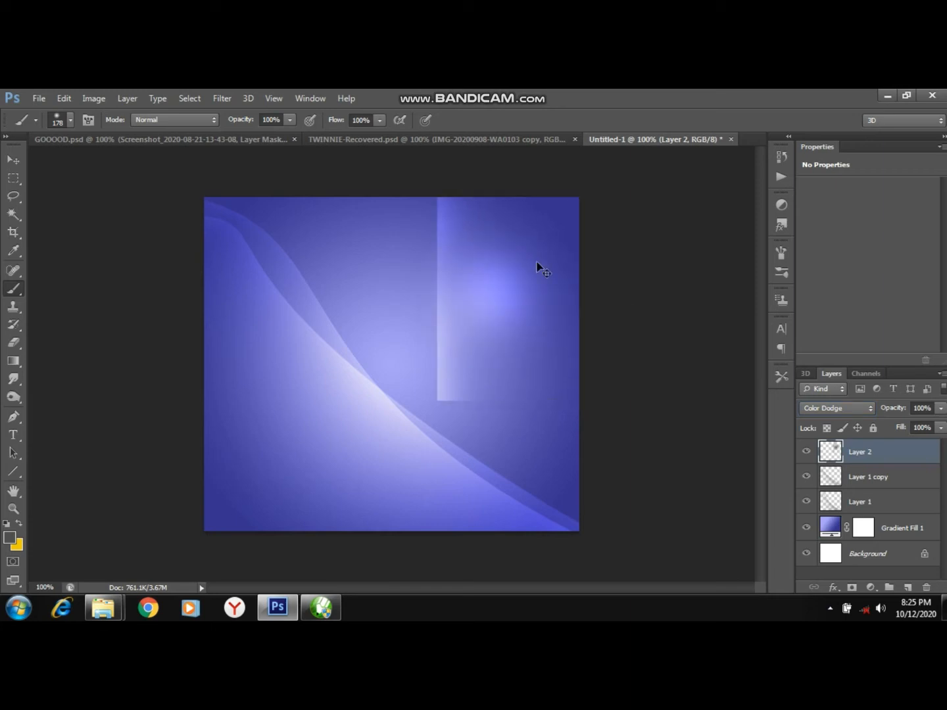
key("ctrl+z")
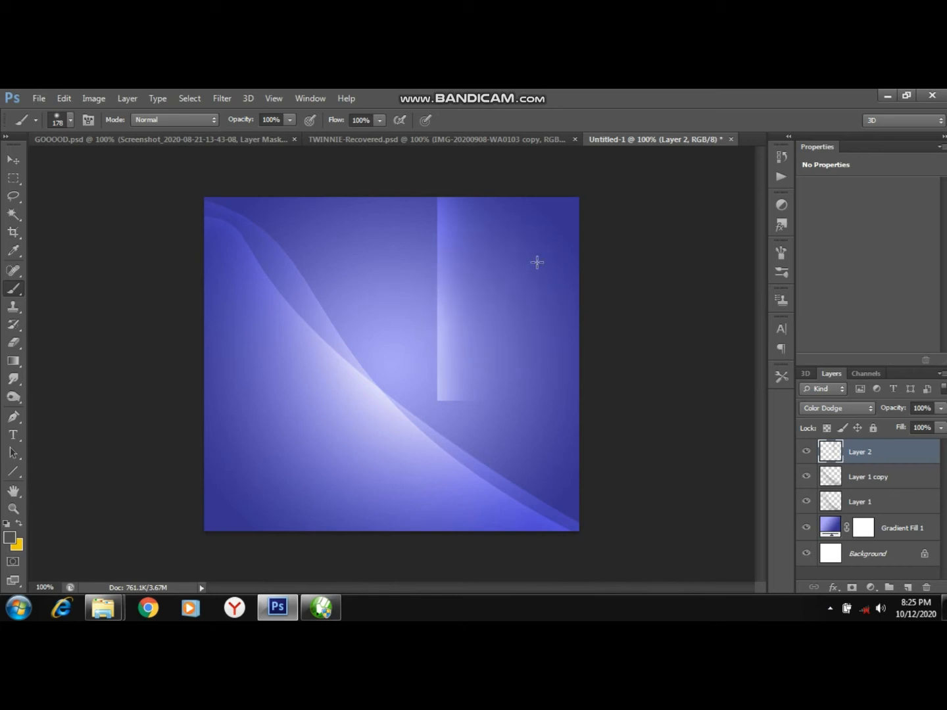
Warp the painted strip into a curling ribbon across the upper-right corner and commit the warp.
key("ctrl+t")
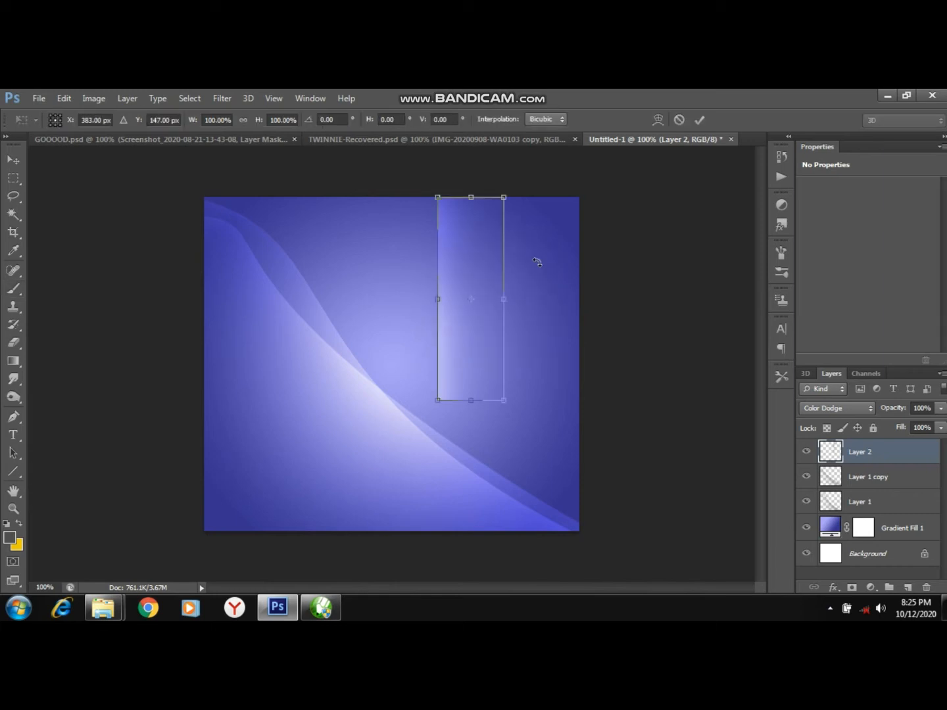
right_click(485, 252)
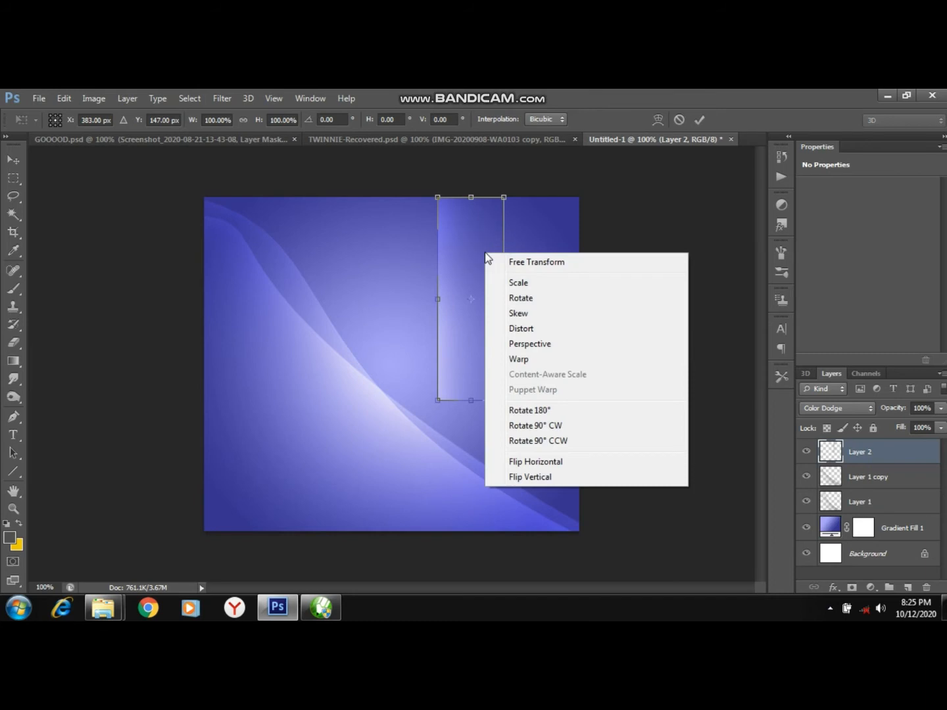
left_click(520, 359)
left_click_drag(504, 400, 605, 403)
left_click_drag(507, 269, 522, 206)
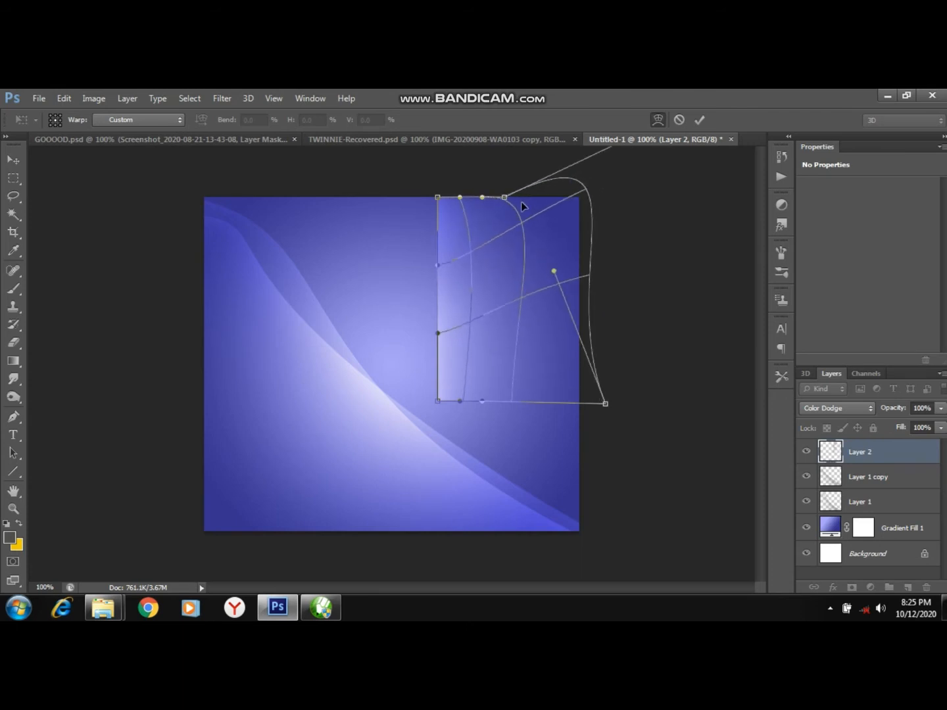
left_click_drag(439, 196, 419, 196)
left_click_drag(450, 352, 509, 332)
left_click_drag(524, 284, 546, 264)
left_click_drag(488, 367, 478, 376)
left_click_drag(553, 355, 606, 303)
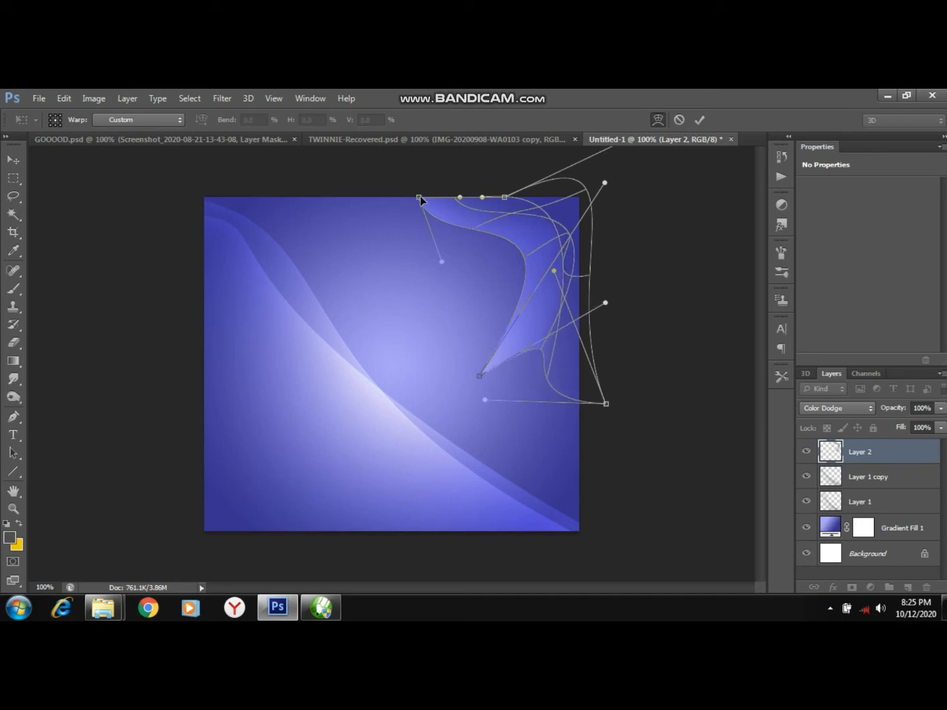
left_click_drag(462, 212, 448, 209)
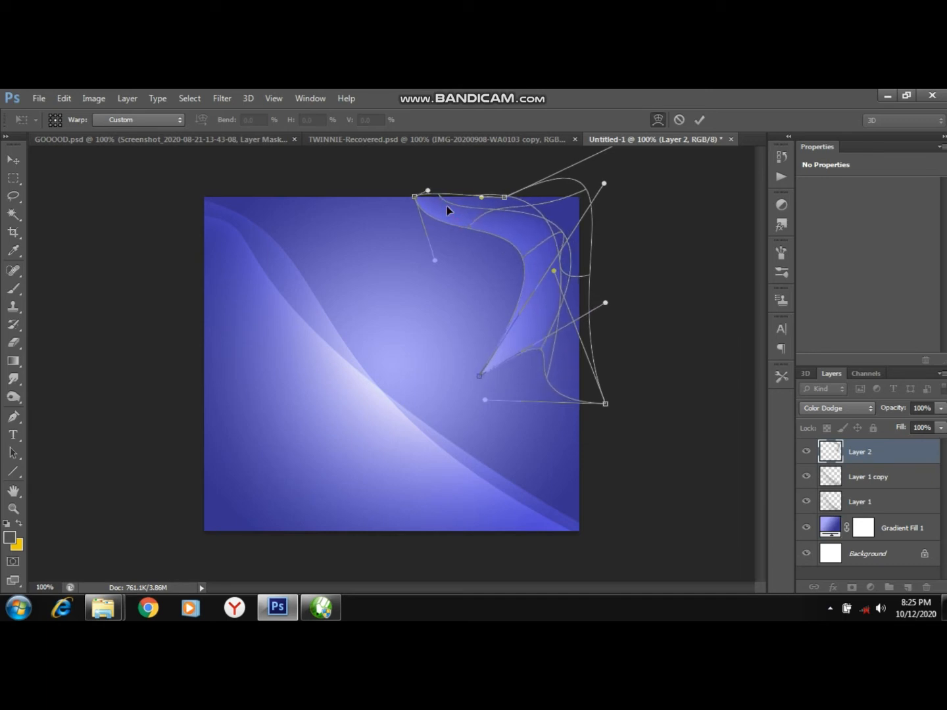
left_click(699, 121)
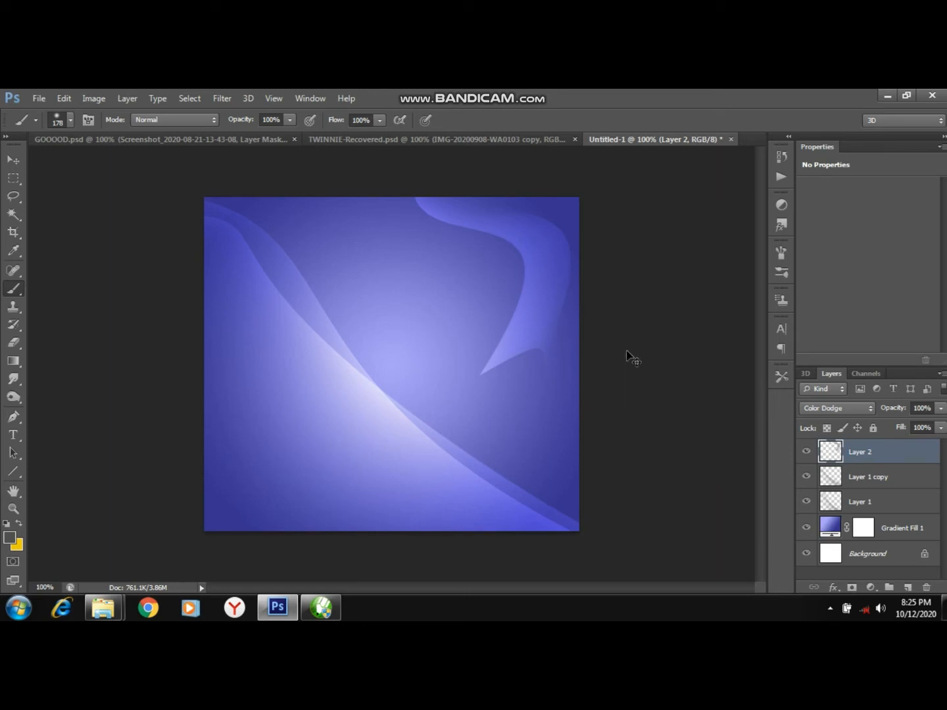
Duplicate the ribbon layer, warp the copy into a wider curl over the upper-right corner, and nudge it slightly right.
key("ctrl+j")
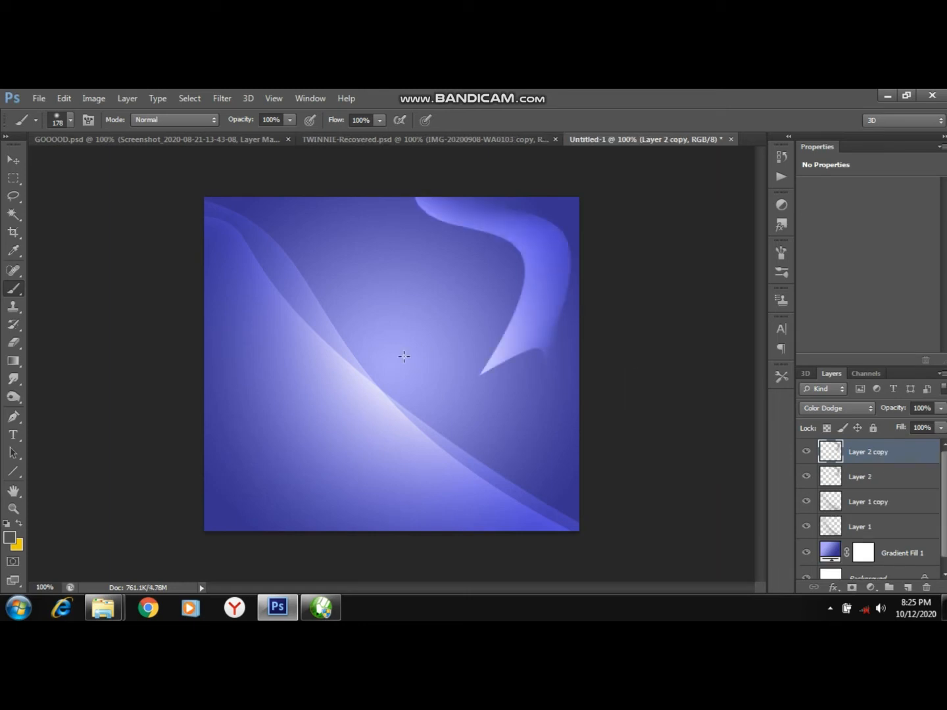
left_click(13, 161)
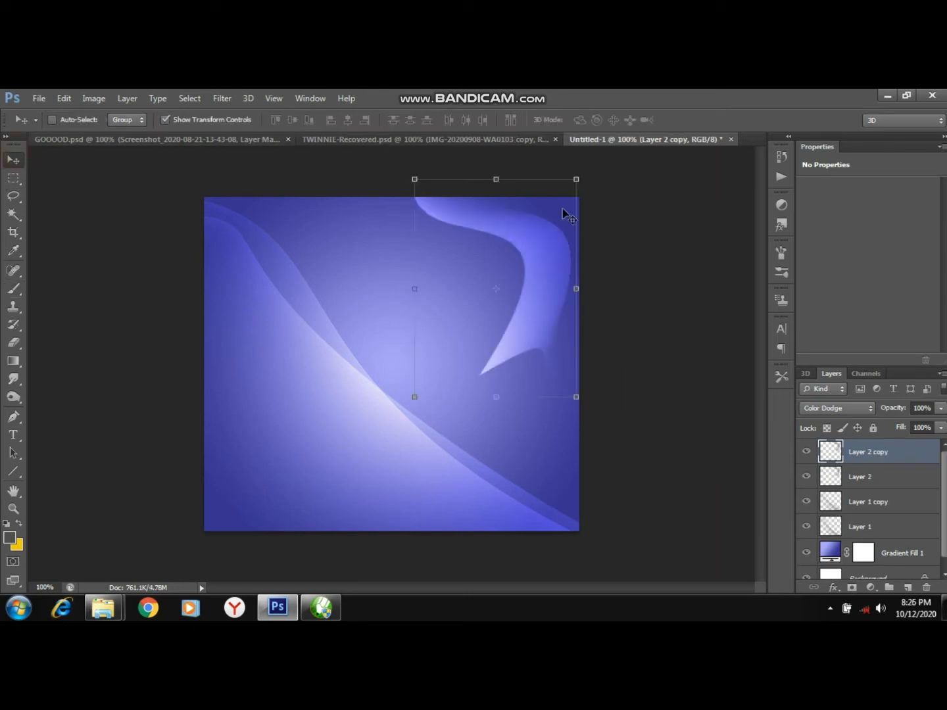
key("ctrl+t")
right_click(523, 249)
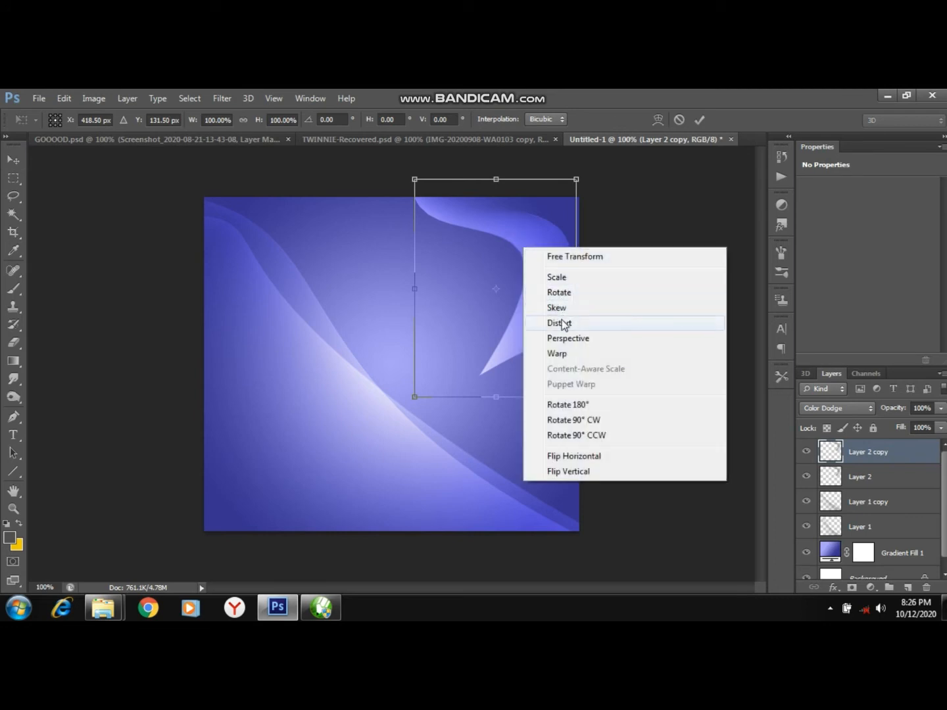
left_click(559, 353)
left_click_drag(530, 277, 474, 247)
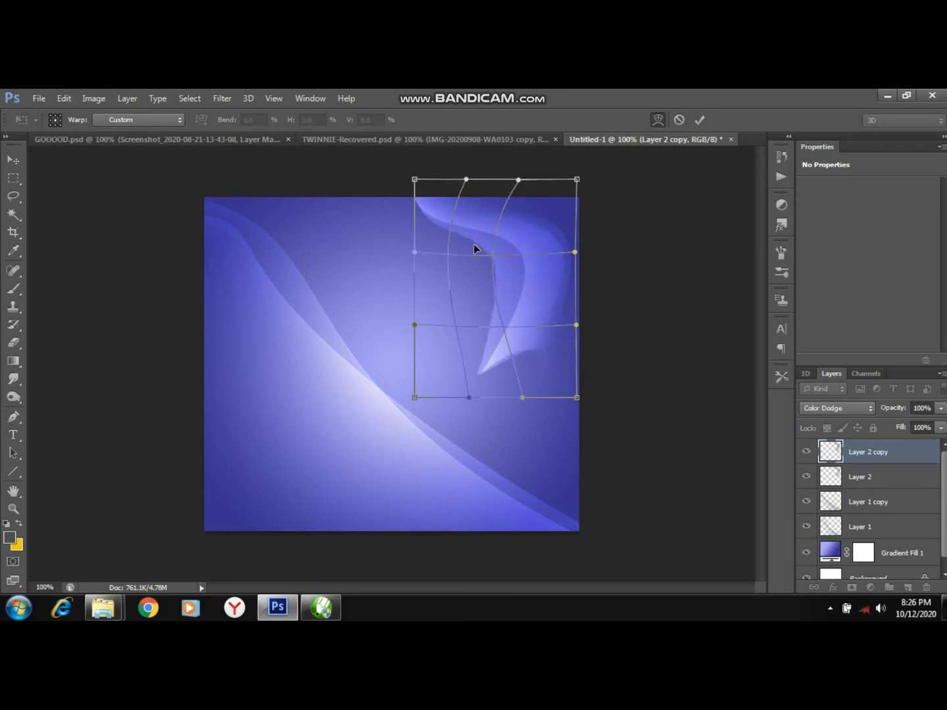
left_click_drag(423, 198, 404, 196)
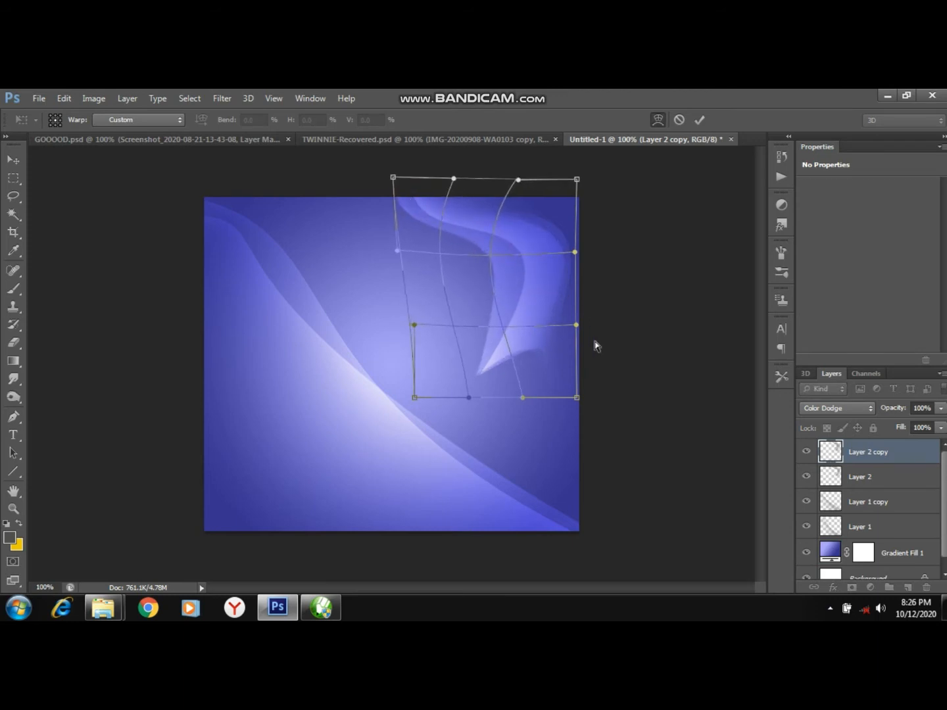
mouse_move(559, 339)
left_mouse_down()
mouse_move(569, 358)
mouse_move(549, 338)
mouse_move(559, 334)
left_mouse_up()
left_click_drag(576, 399, 582, 415)
left_click_drag(505, 393, 535, 362)
mouse_move(526, 313)
left_mouse_down()
mouse_move(536, 305)
mouse_move(526, 320)
left_mouse_up()
mouse_move(463, 327)
left_mouse_down()
mouse_move(464, 316)
mouse_move(446, 318)
mouse_move(439, 305)
mouse_move(446, 322)
left_mouse_up()
left_click_drag(493, 401, 482, 409)
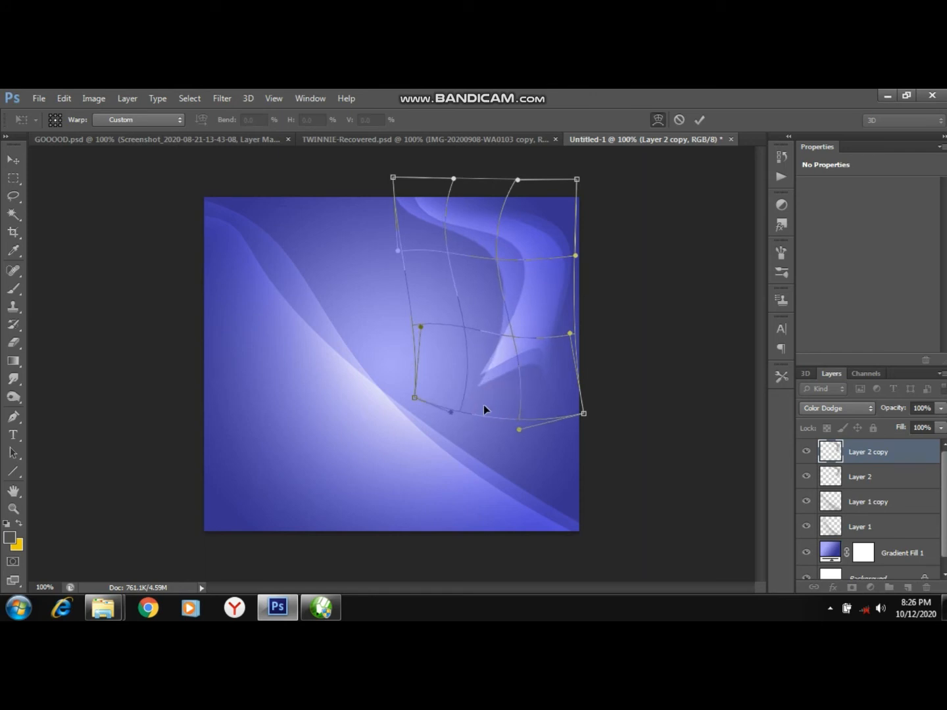
left_click(699, 121)
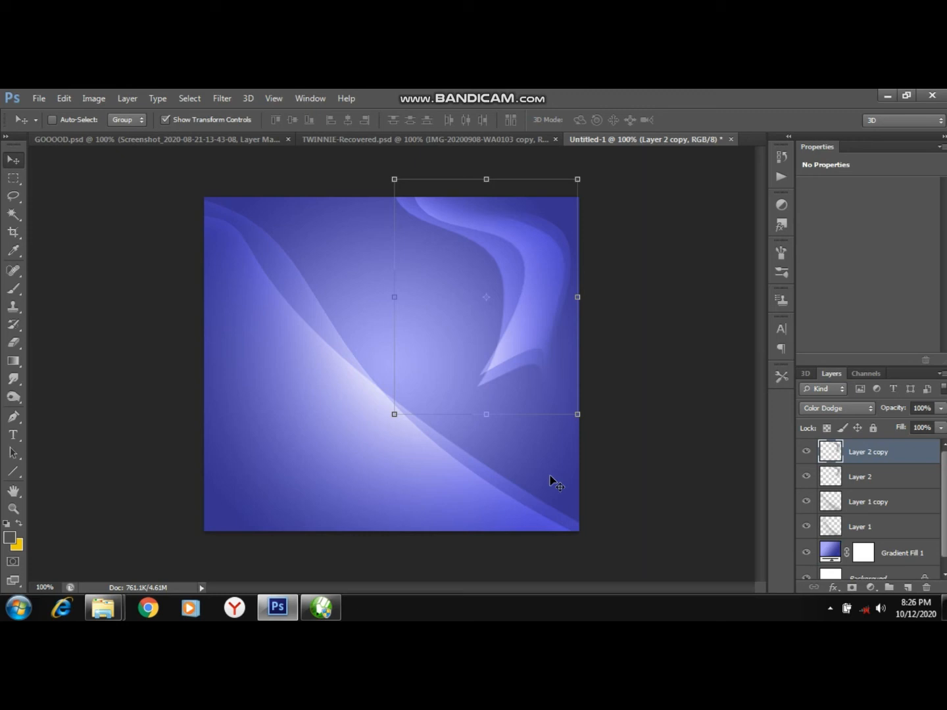
key("Right")
key("Right")
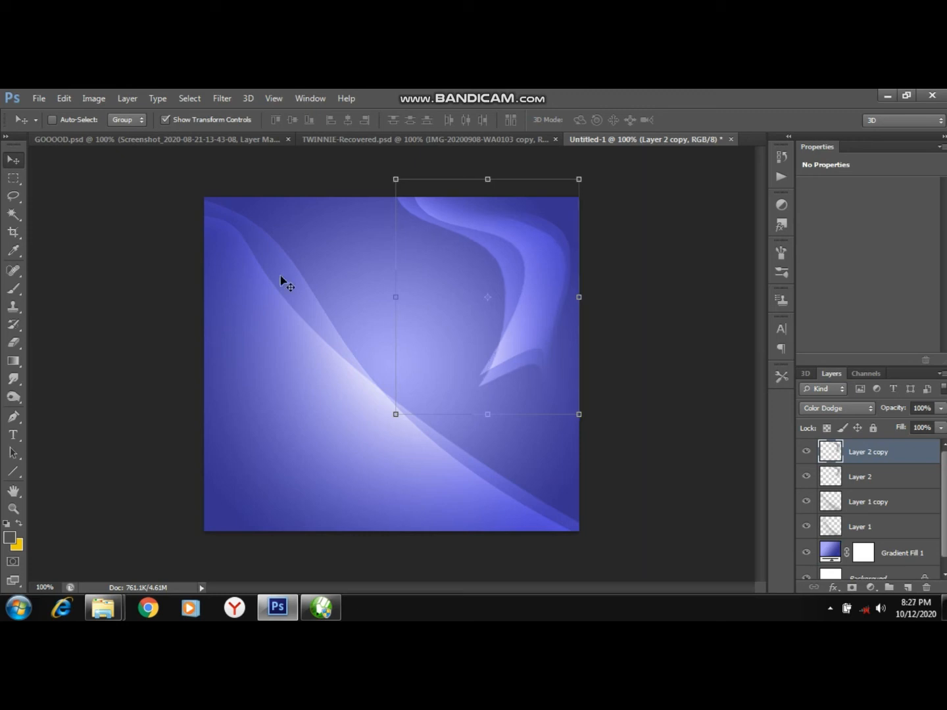
Make a rectangular selection along the canvas's lower-right edge and add a new empty layer.
left_click(10, 179)
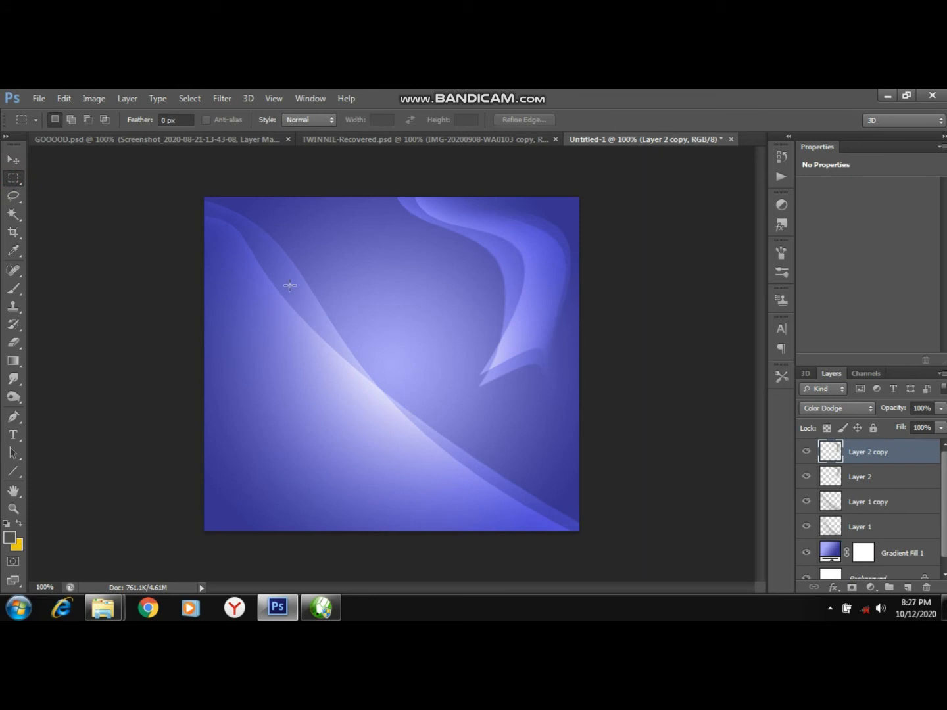
left_click_drag(576, 379, 520, 545)
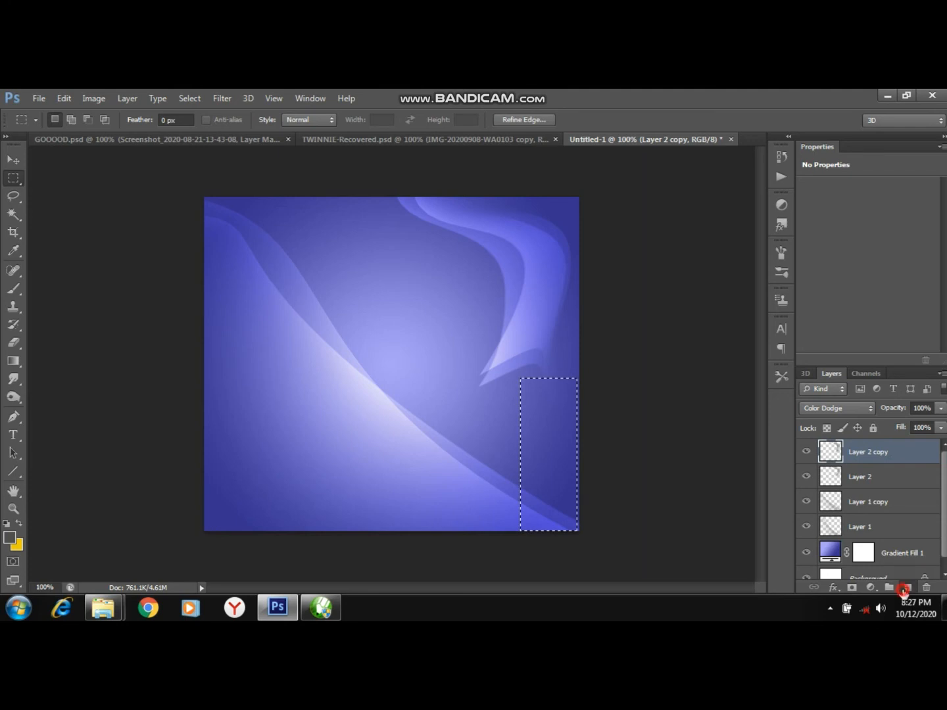
left_click(908, 587)
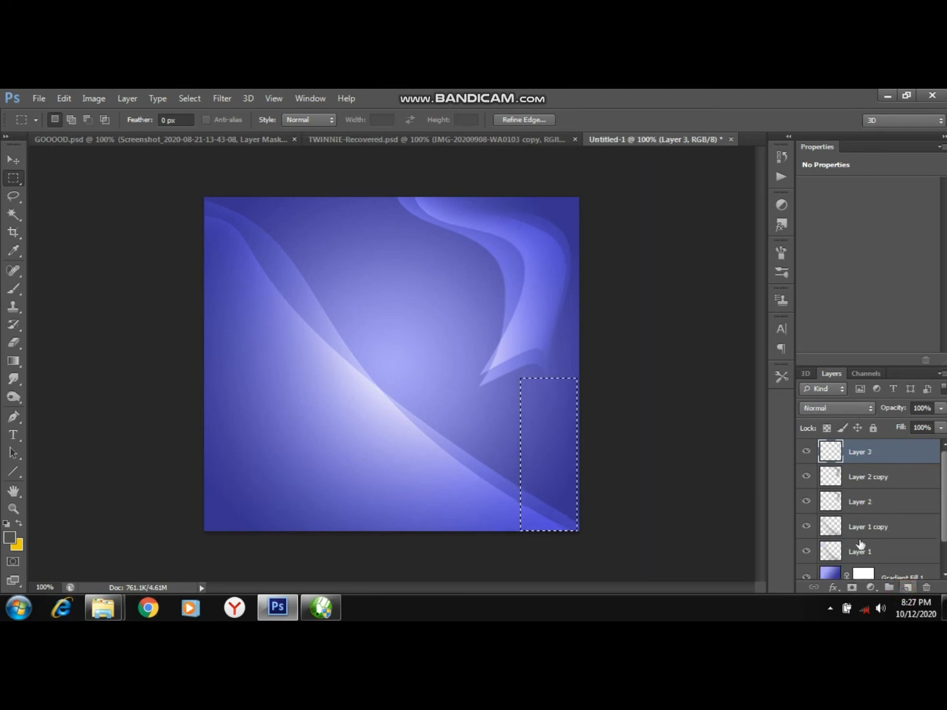
Paint with the Brush along the selection's left edge on the new layer.
left_click(14, 288)
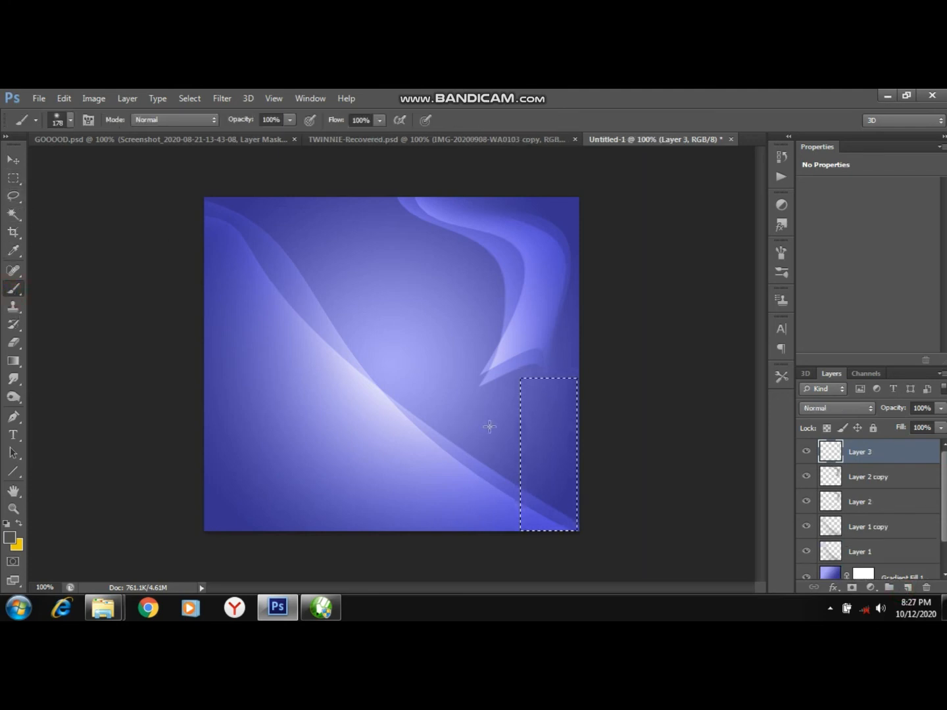
left_click(490, 426)
left_click(486, 417)
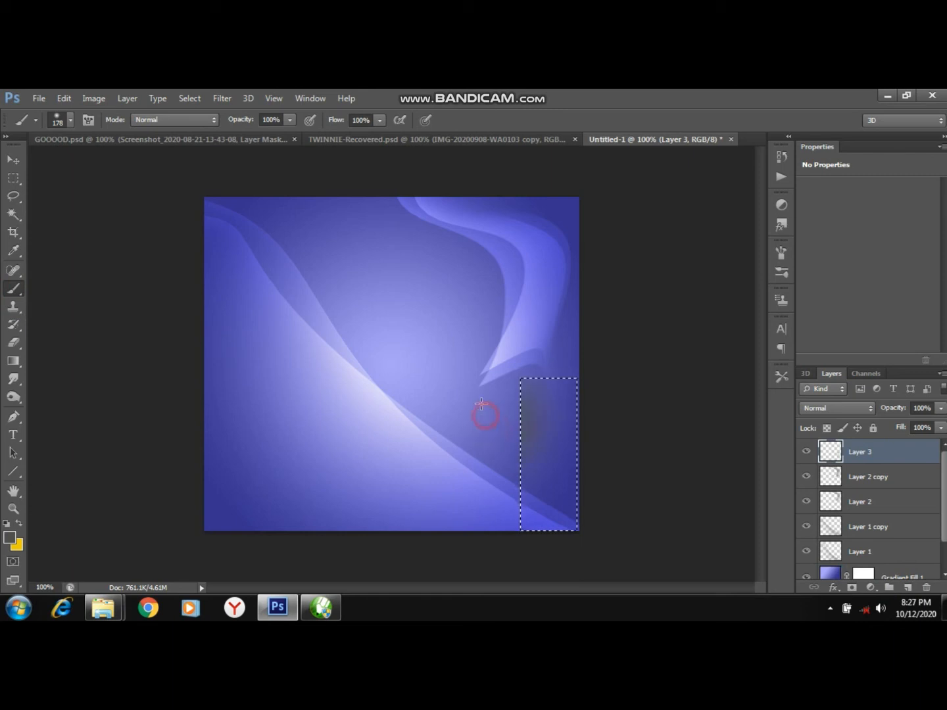
left_click(475, 522)
left_click(477, 510)
left_click(473, 477)
left_click(483, 523)
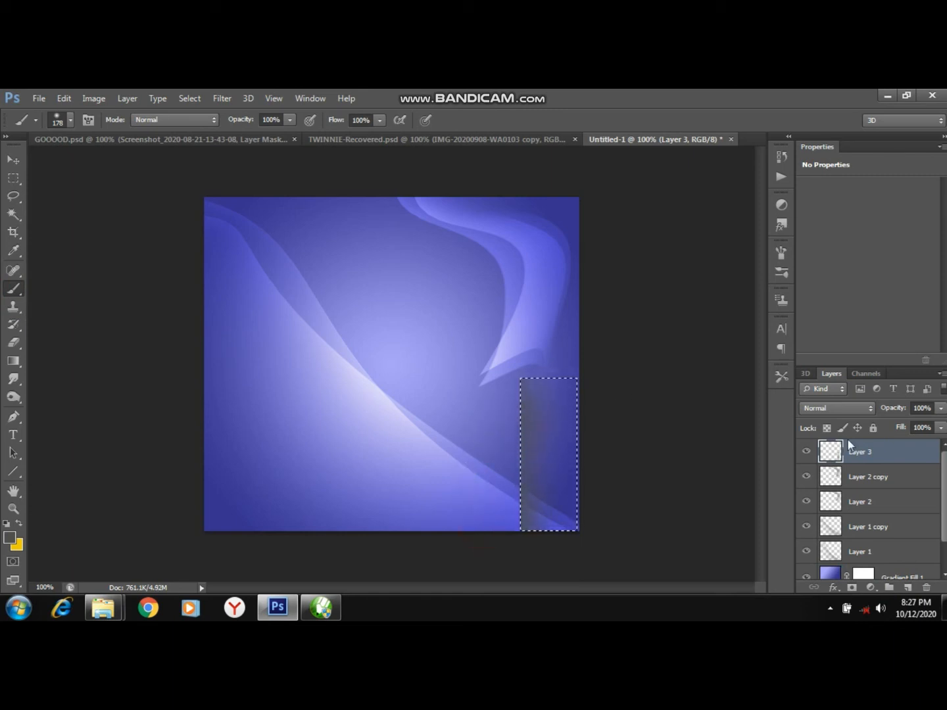
Set the new strip layer's blend mode to Color Dodge and deselect.
left_click(838, 405)
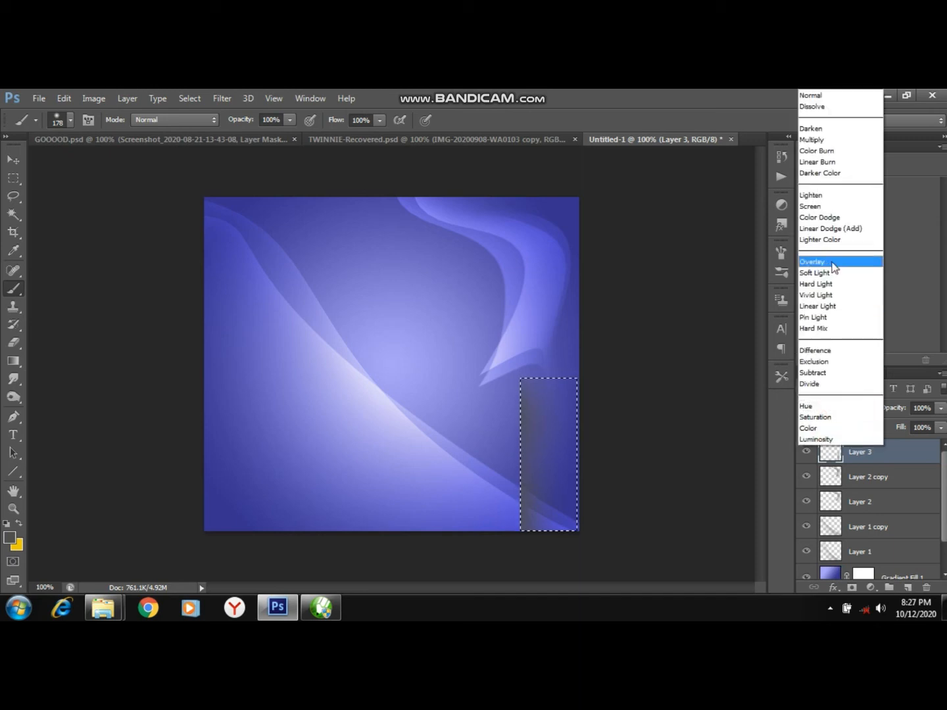
left_click(828, 216)
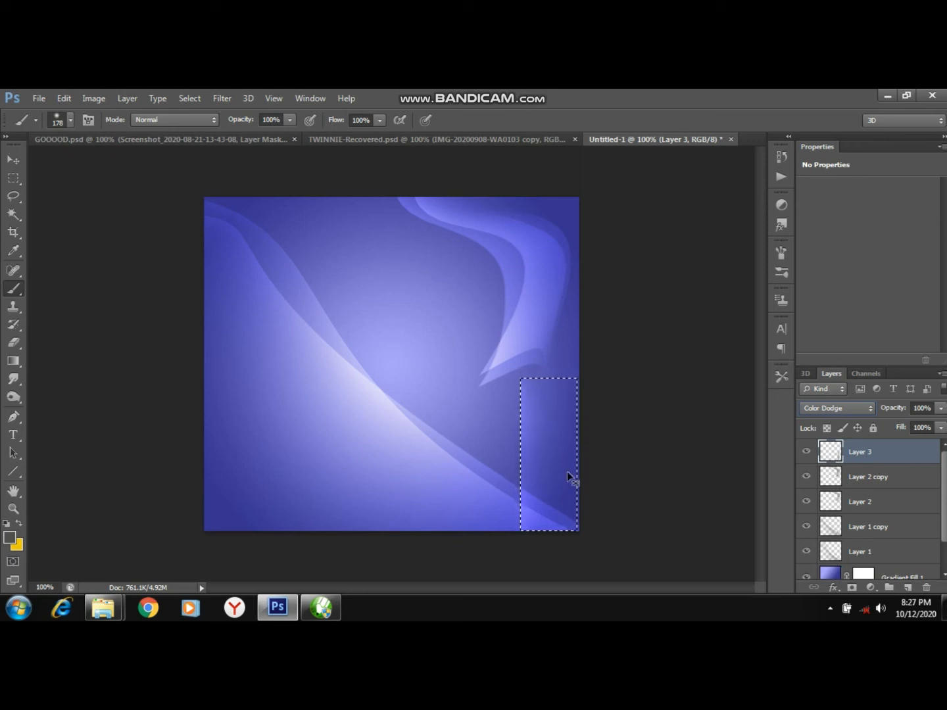
key("ctrl+d")
Warp the painted strip into a curving sweep across the lower-right corner, commit the warp, and switch back to the Brush.
key("ctrl+t")
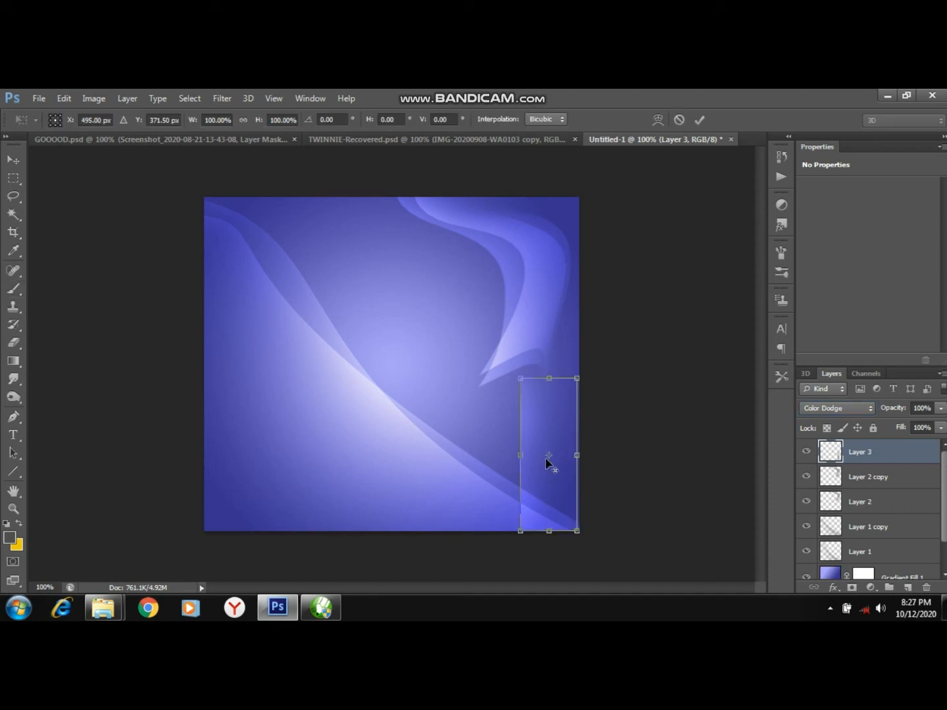
right_click(545, 459)
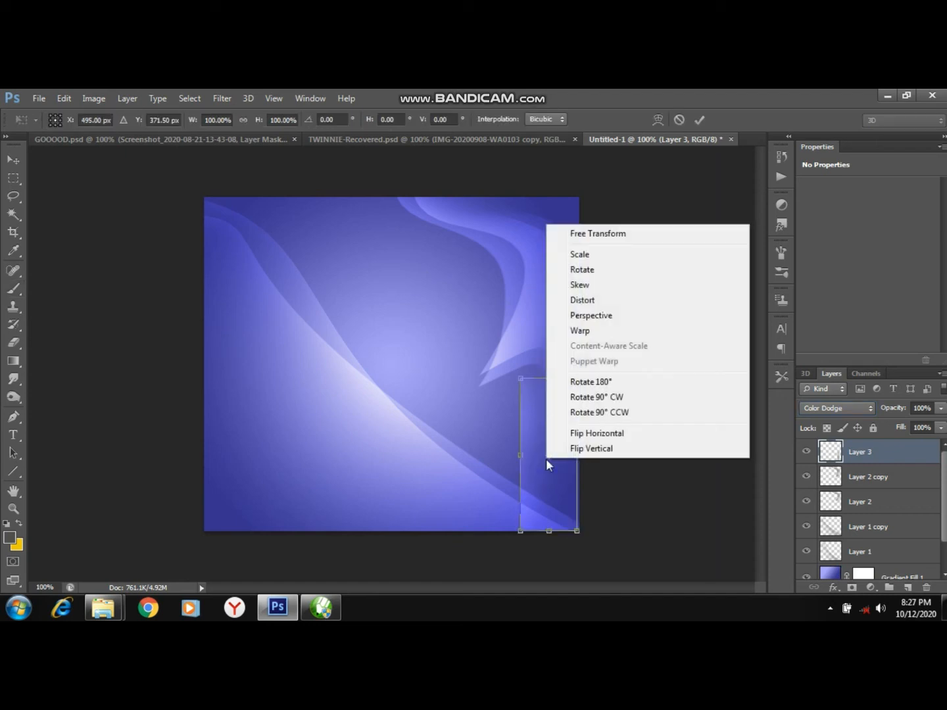
left_click(593, 334)
left_click_drag(543, 400, 569, 398)
left_click_drag(520, 531, 425, 538)
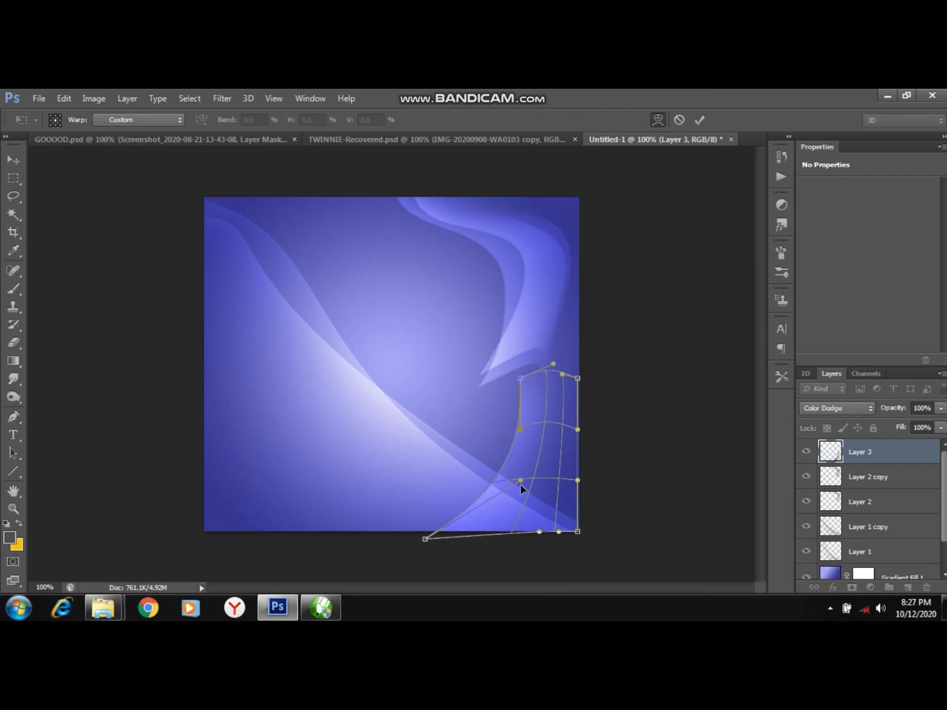
left_click_drag(528, 447, 548, 479)
left_click_drag(548, 399, 551, 418)
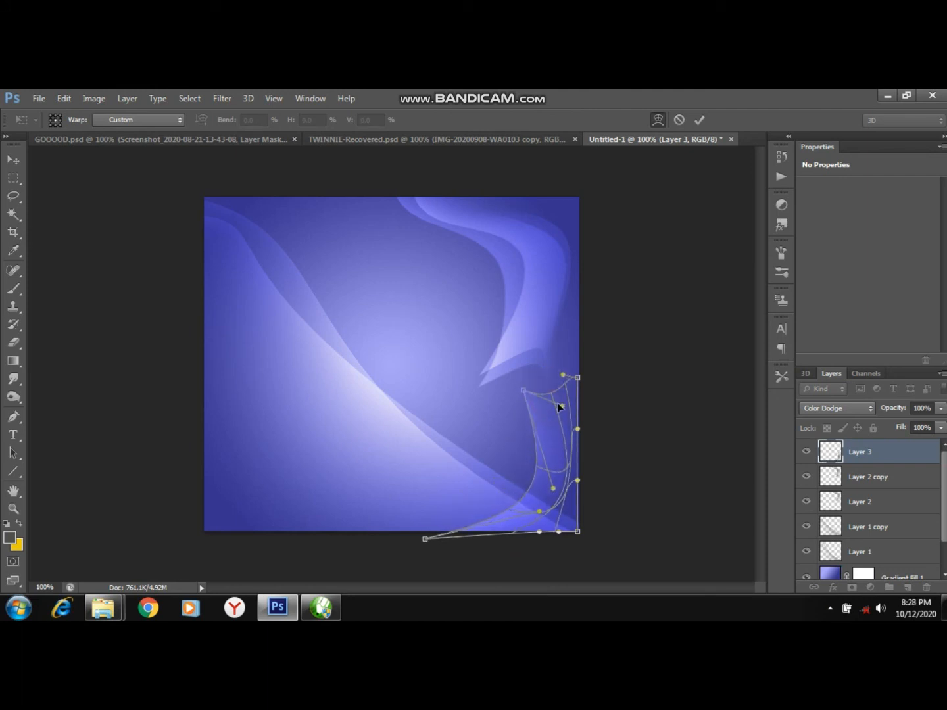
left_click(557, 409)
left_click_drag(556, 410, 566, 464)
left_click_drag(568, 389, 580, 394)
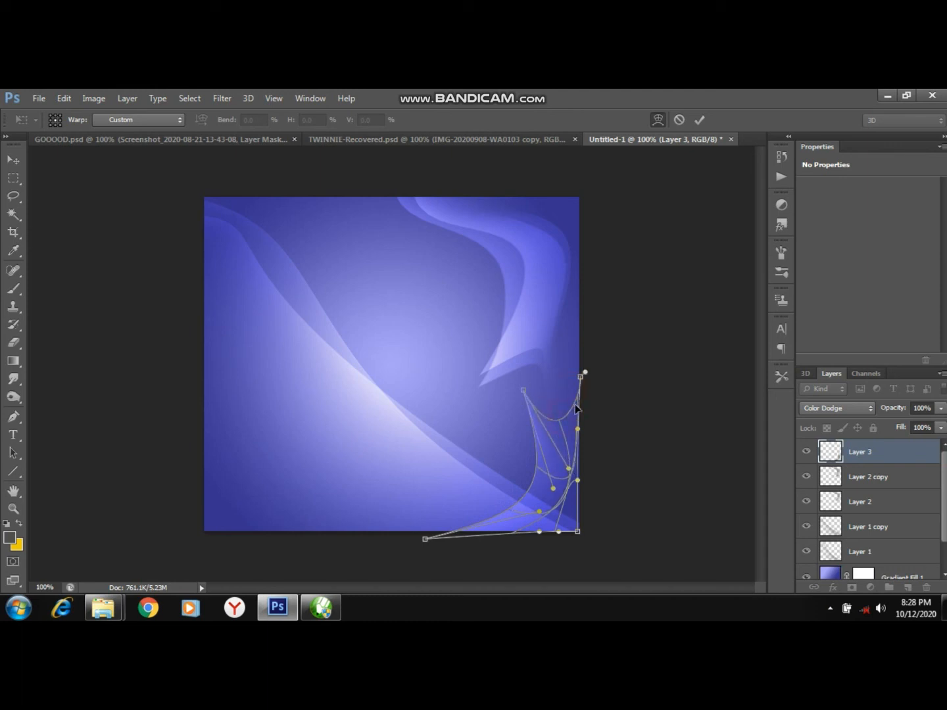
mouse_move(563, 425)
left_mouse_down()
mouse_move(571, 402)
mouse_move(569, 415)
left_mouse_up()
left_click_drag(547, 464, 551, 458)
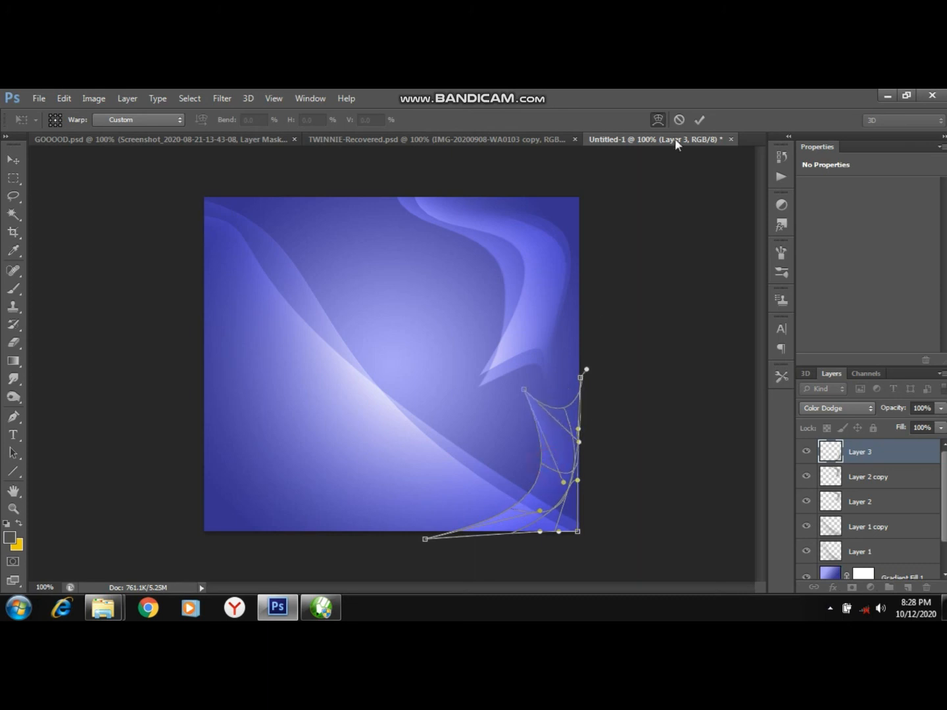
left_click(702, 120)
key("b")
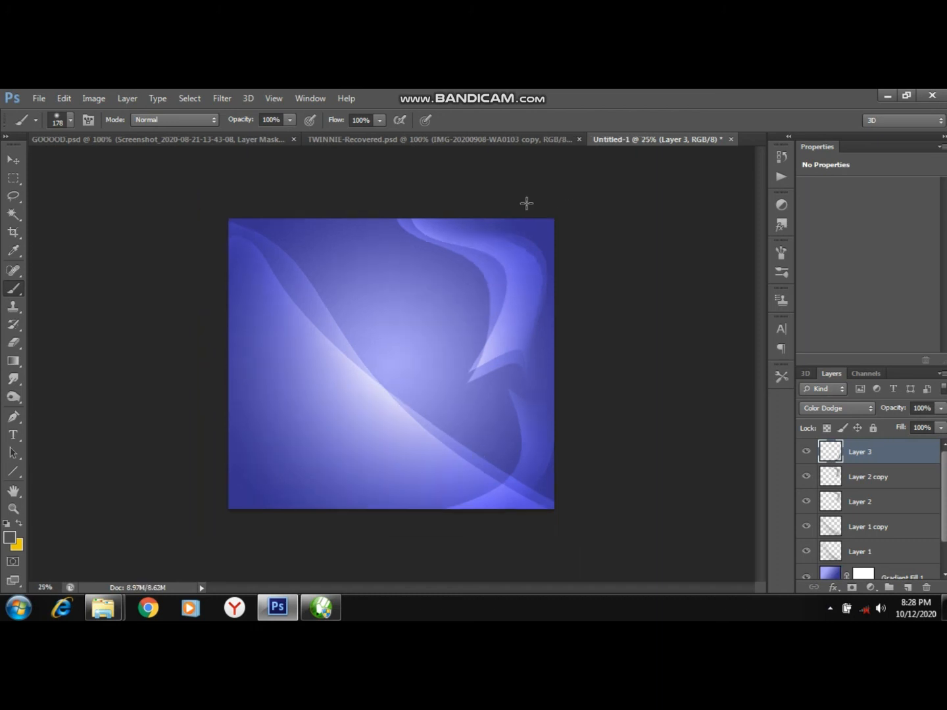
Start a Save As to the Desktop with the file name BACKGROUNDCC.
left_click(38, 99)
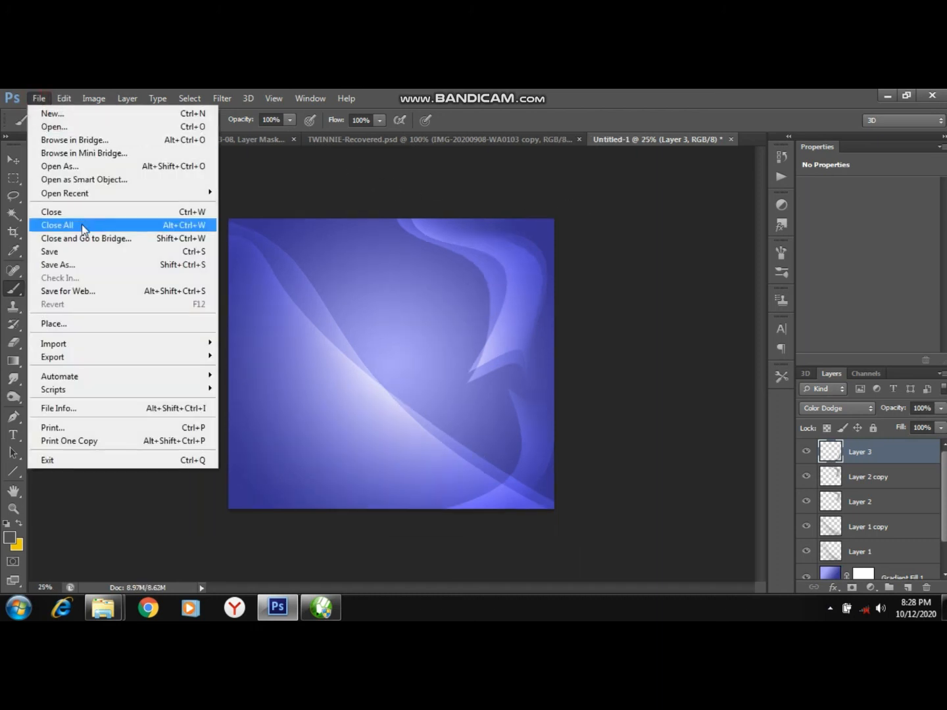
left_click(70, 263)
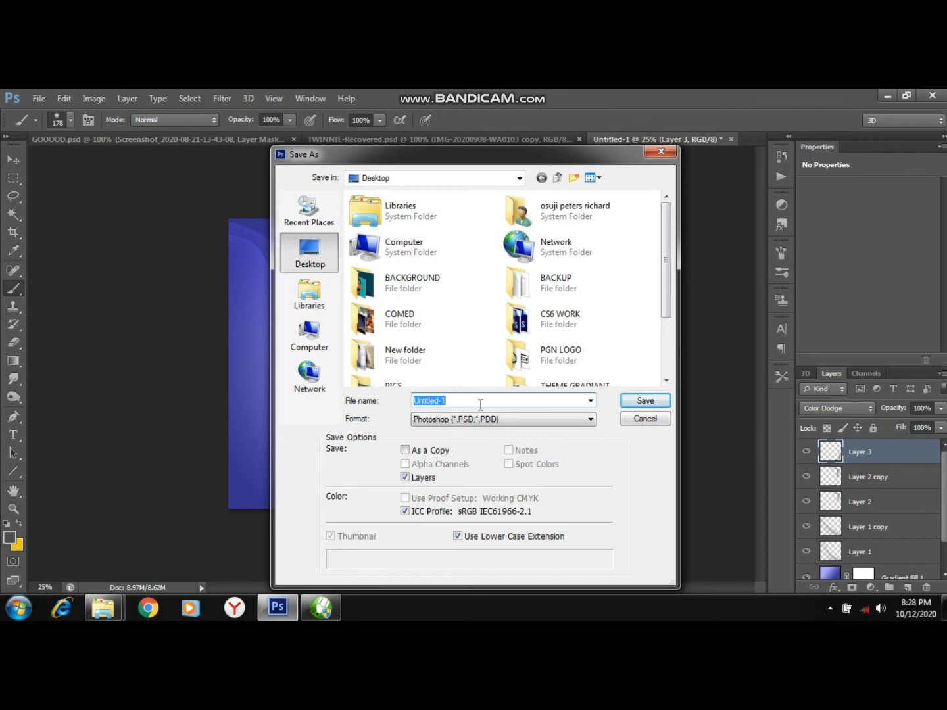
type("VA")
key("BackSpace")
key("BackSpace")
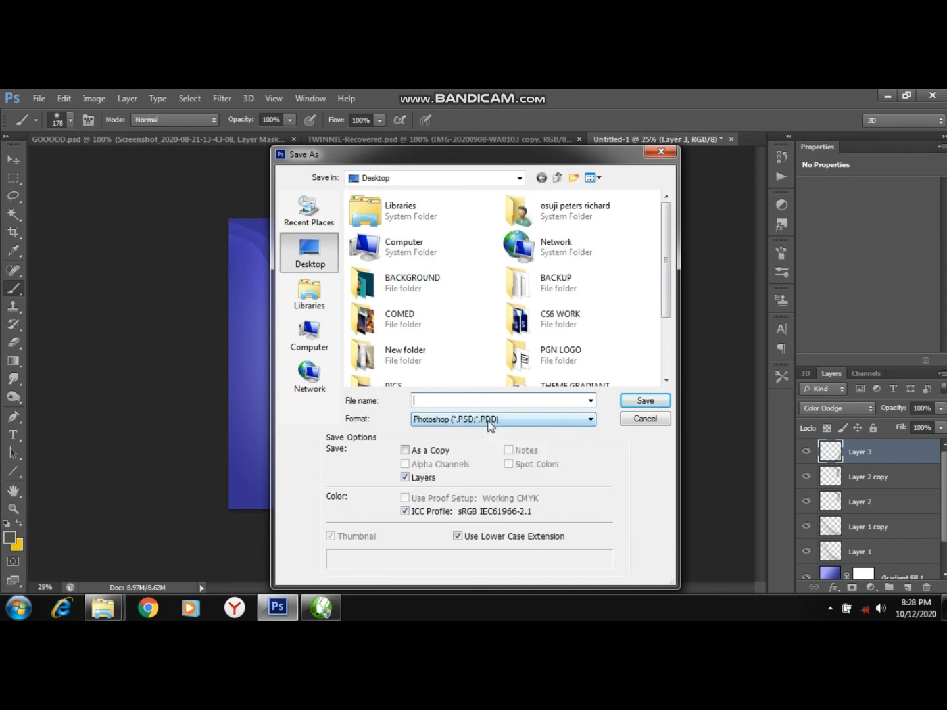
type("BA")
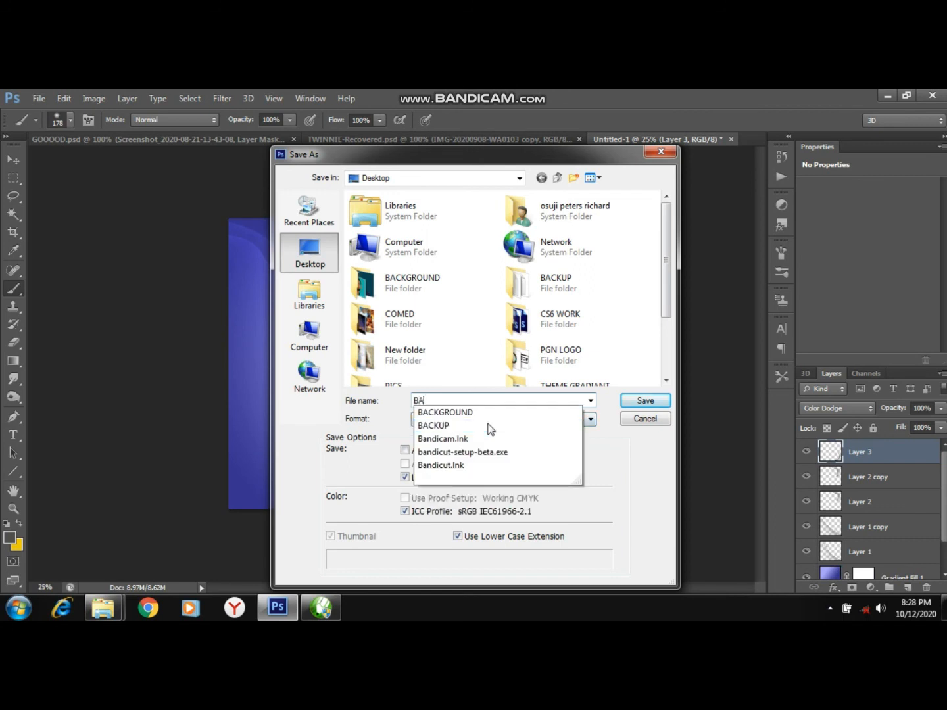
left_click(475, 412)
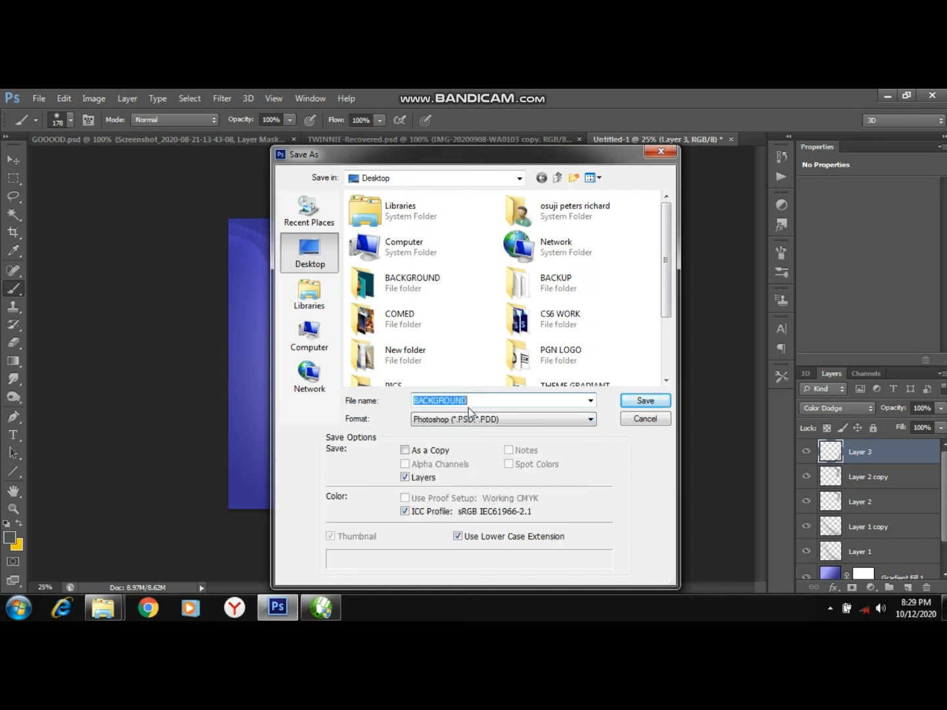
left_click(473, 401)
type("J")
key("BackSpace")
type("CC")
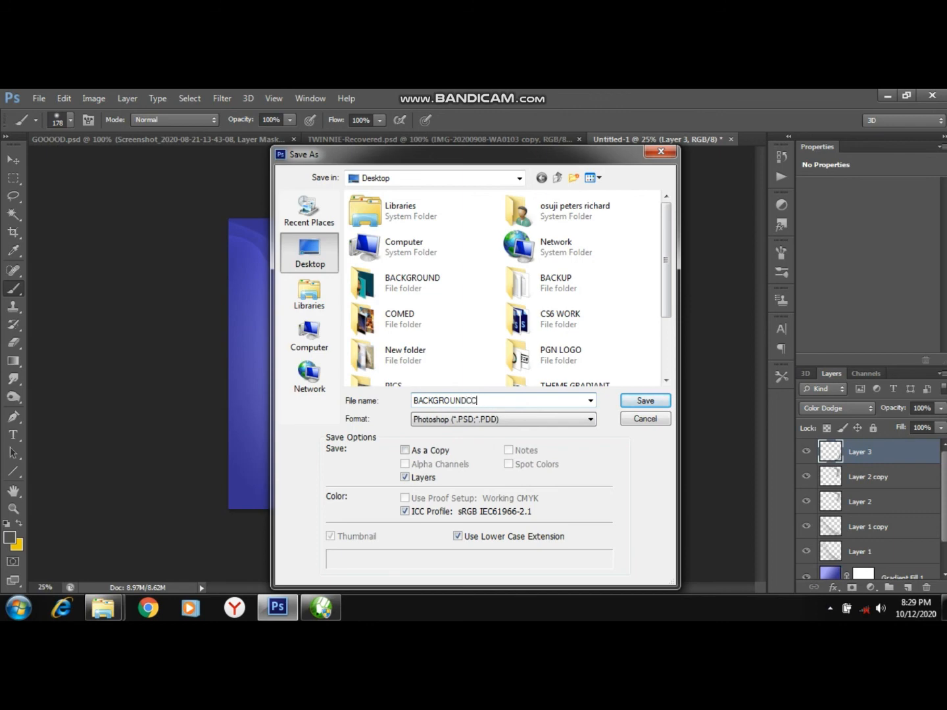
Save the file in JPEG format with quality 12 (Maximum).
left_click(494, 424)
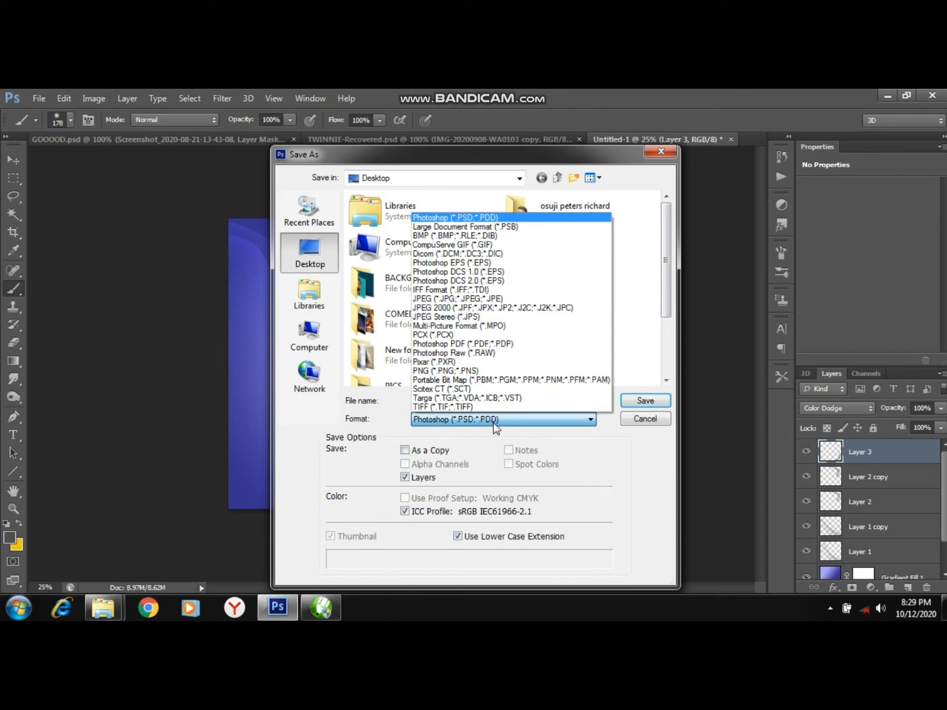
left_click(447, 299)
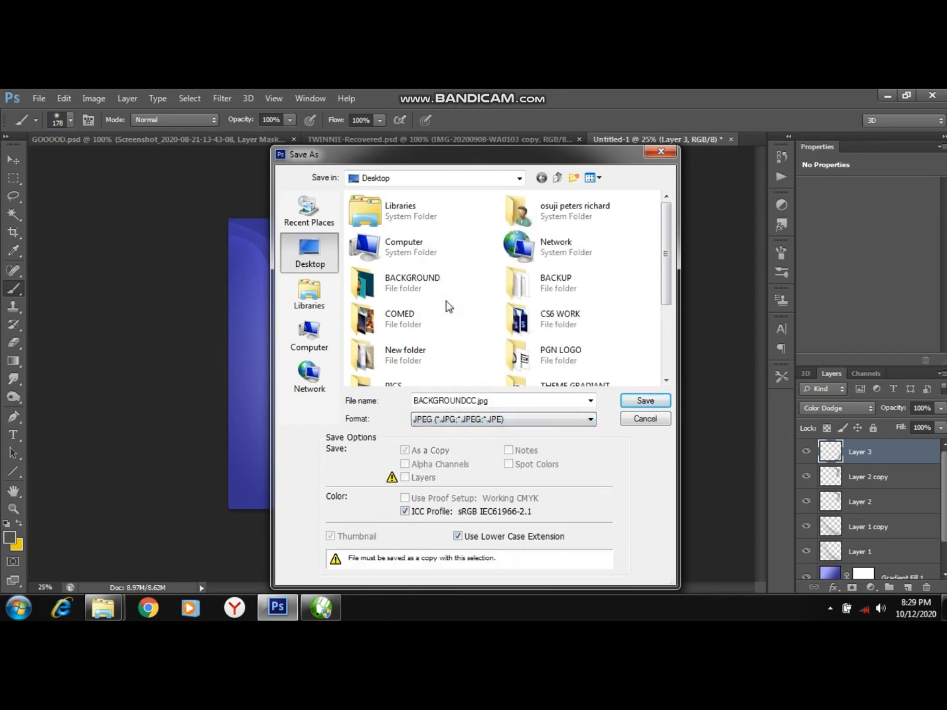
left_click(638, 401)
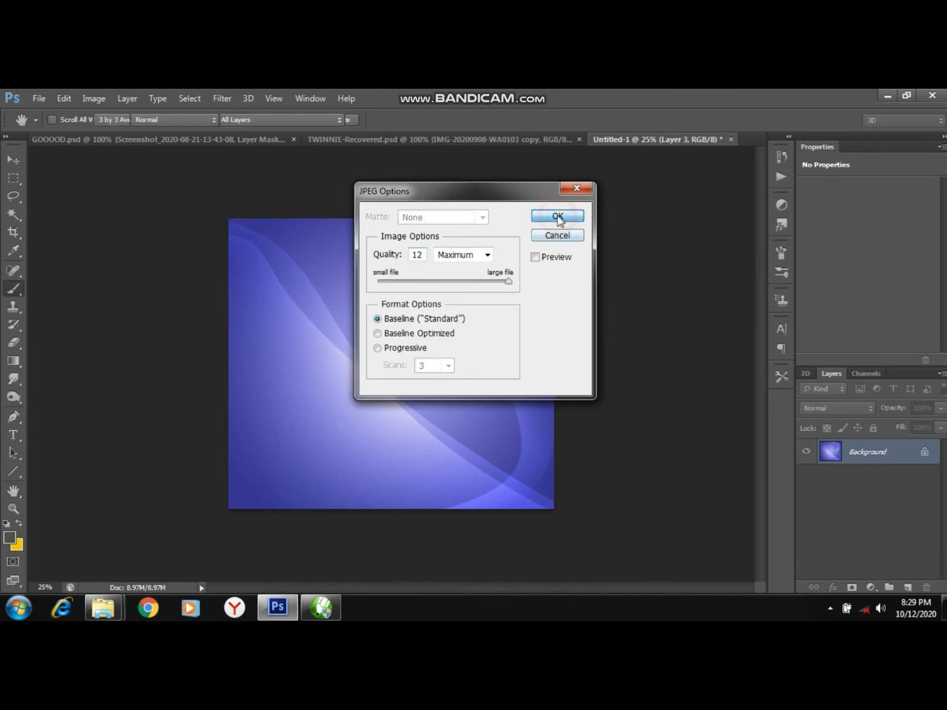
left_click(557, 216)
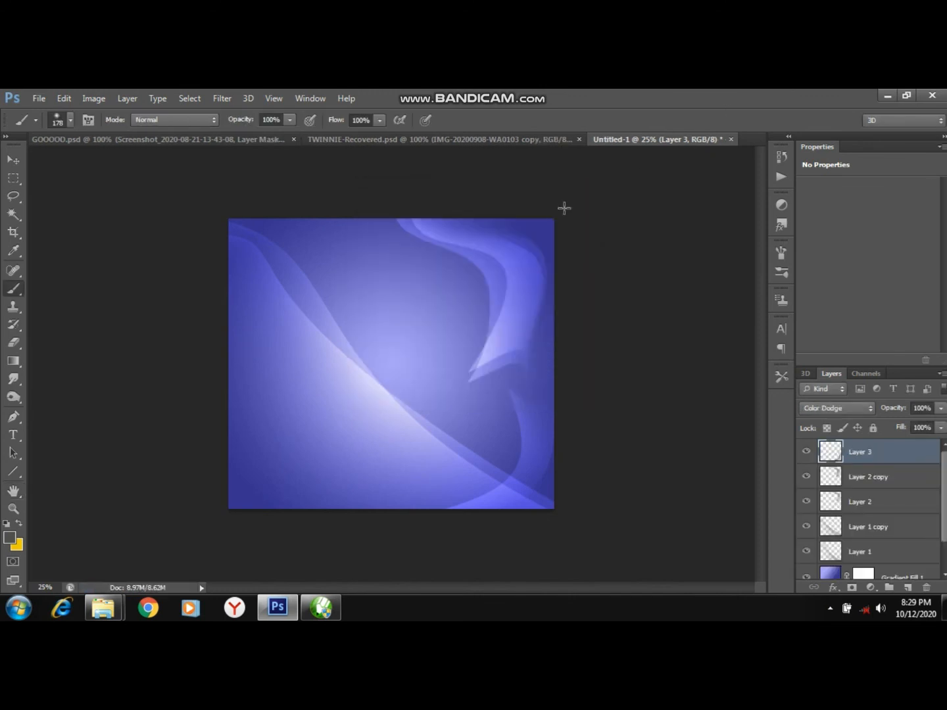
Minimize Photoshop and set the saved BACKGROUNDCC image as the desktop background.
left_click(887, 96)
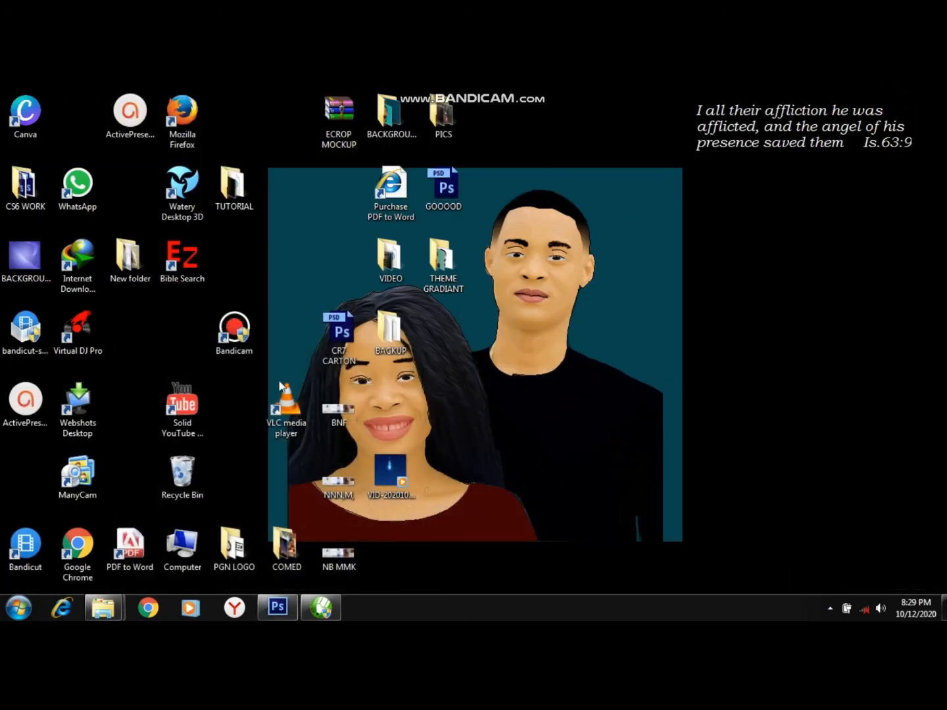
right_click(36, 273)
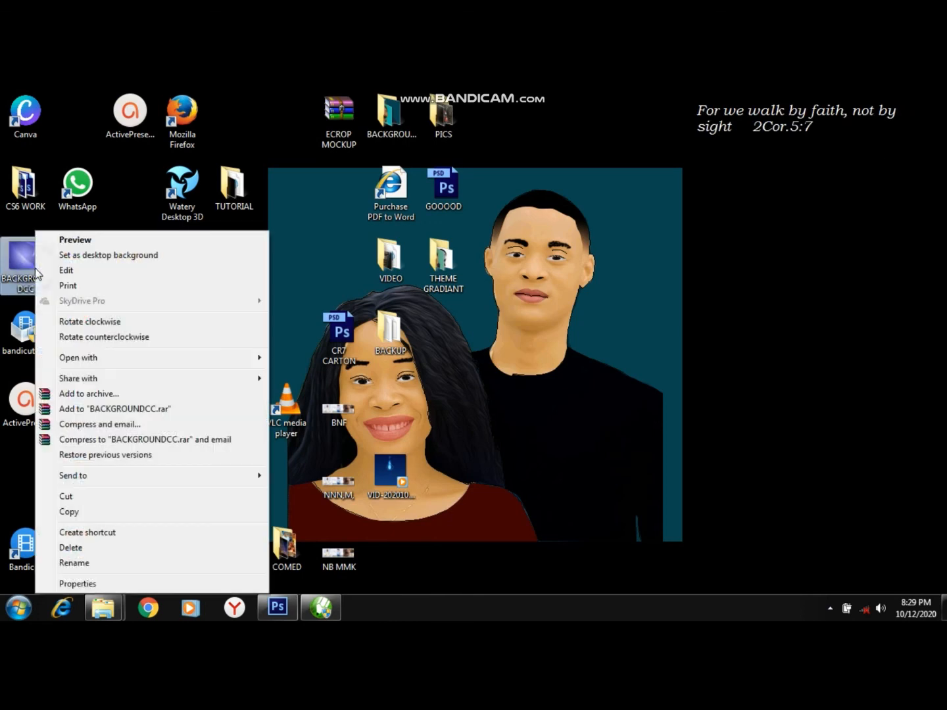
left_click(104, 261)
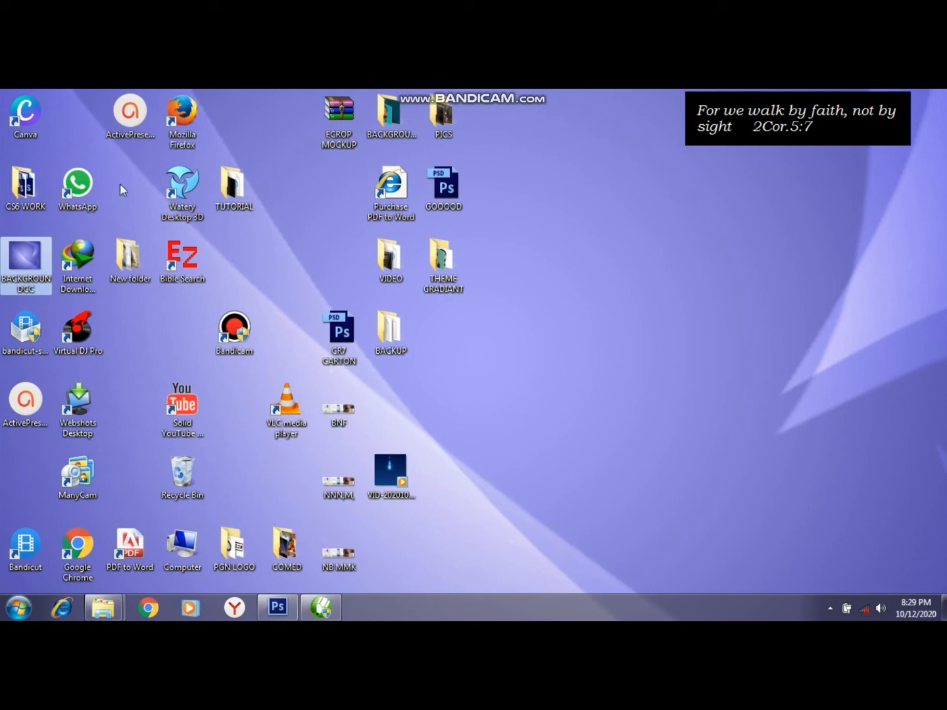
Preview the BACKGROUNDCC image in Windows Photo Viewer.
right_click(27, 263)
left_click(74, 239)
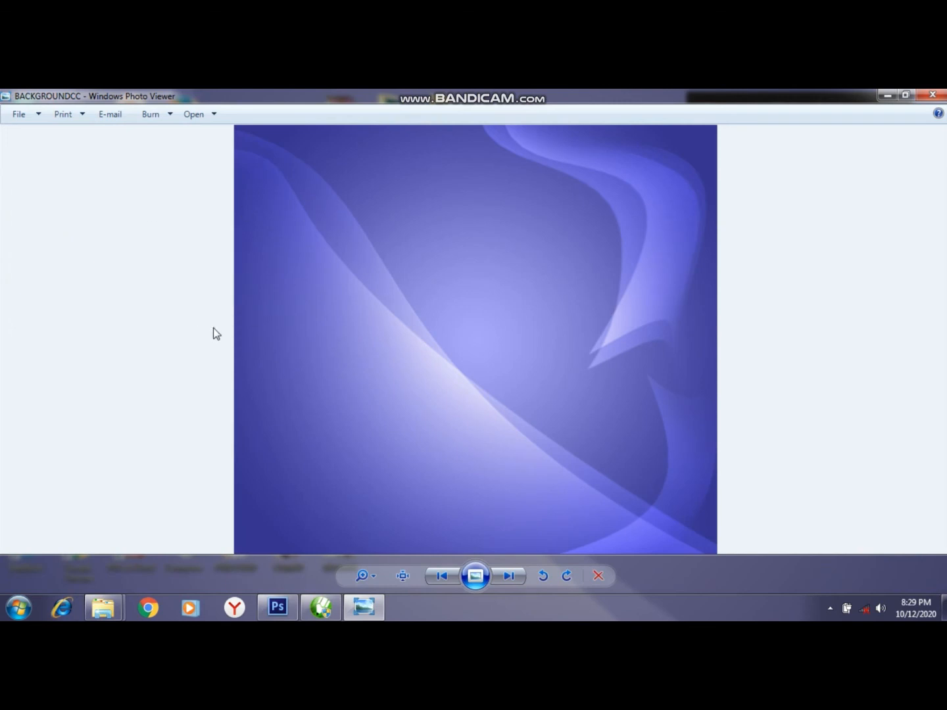